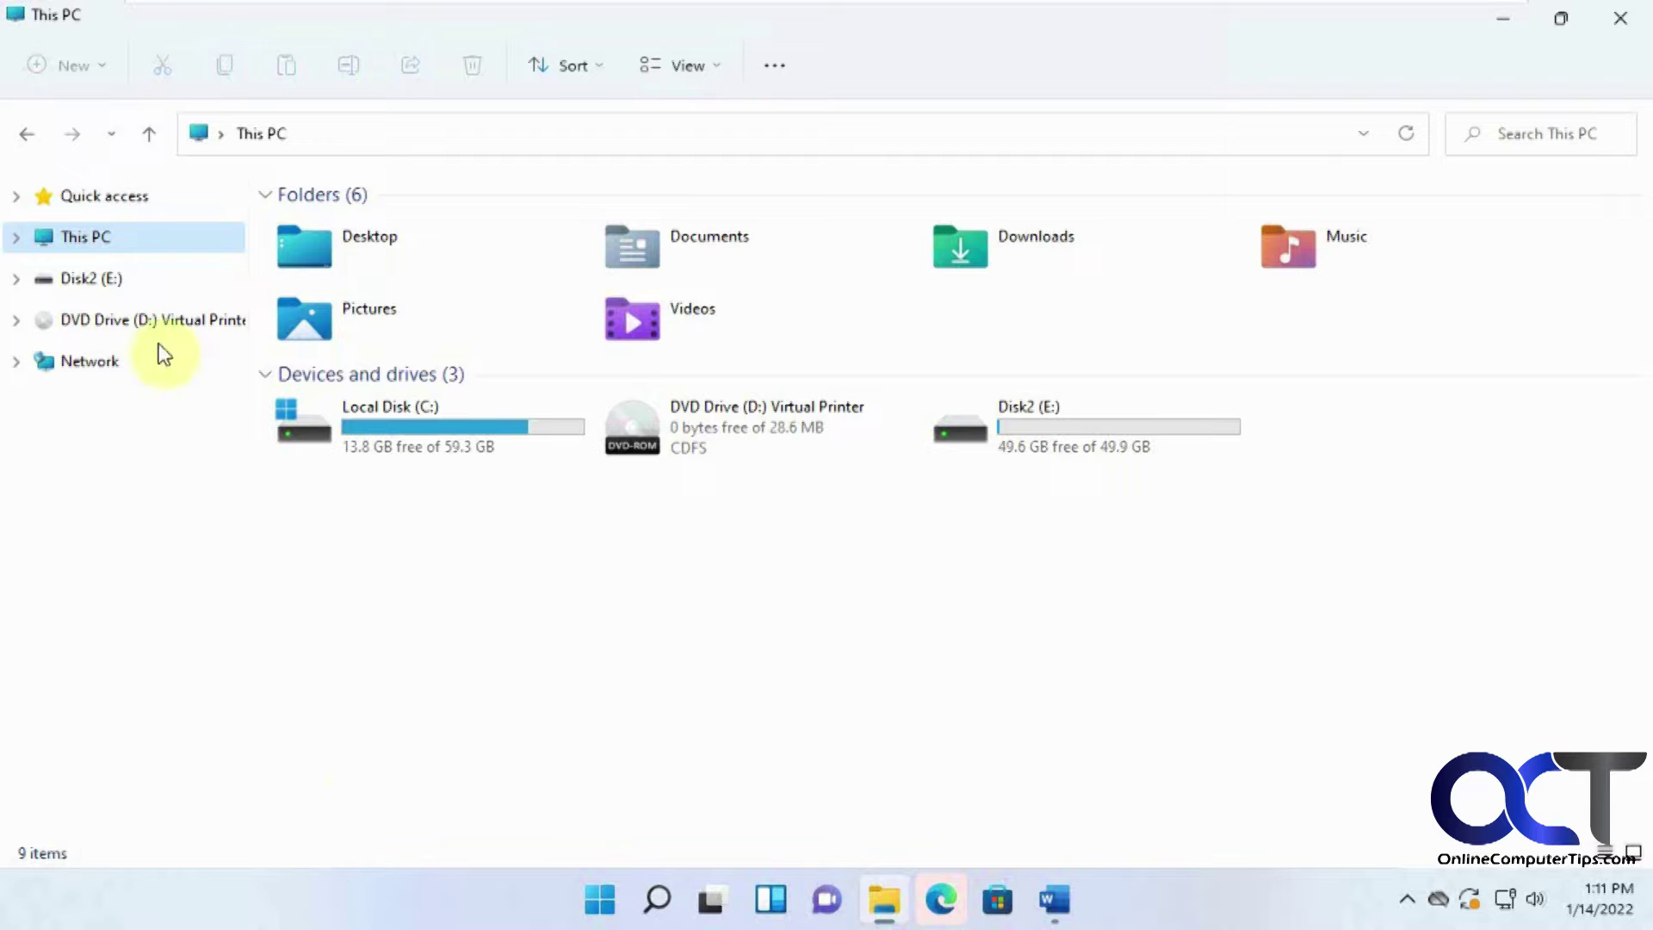
Expand the Quick access node in the navigation pane to list its folders.
left_click(17, 198)
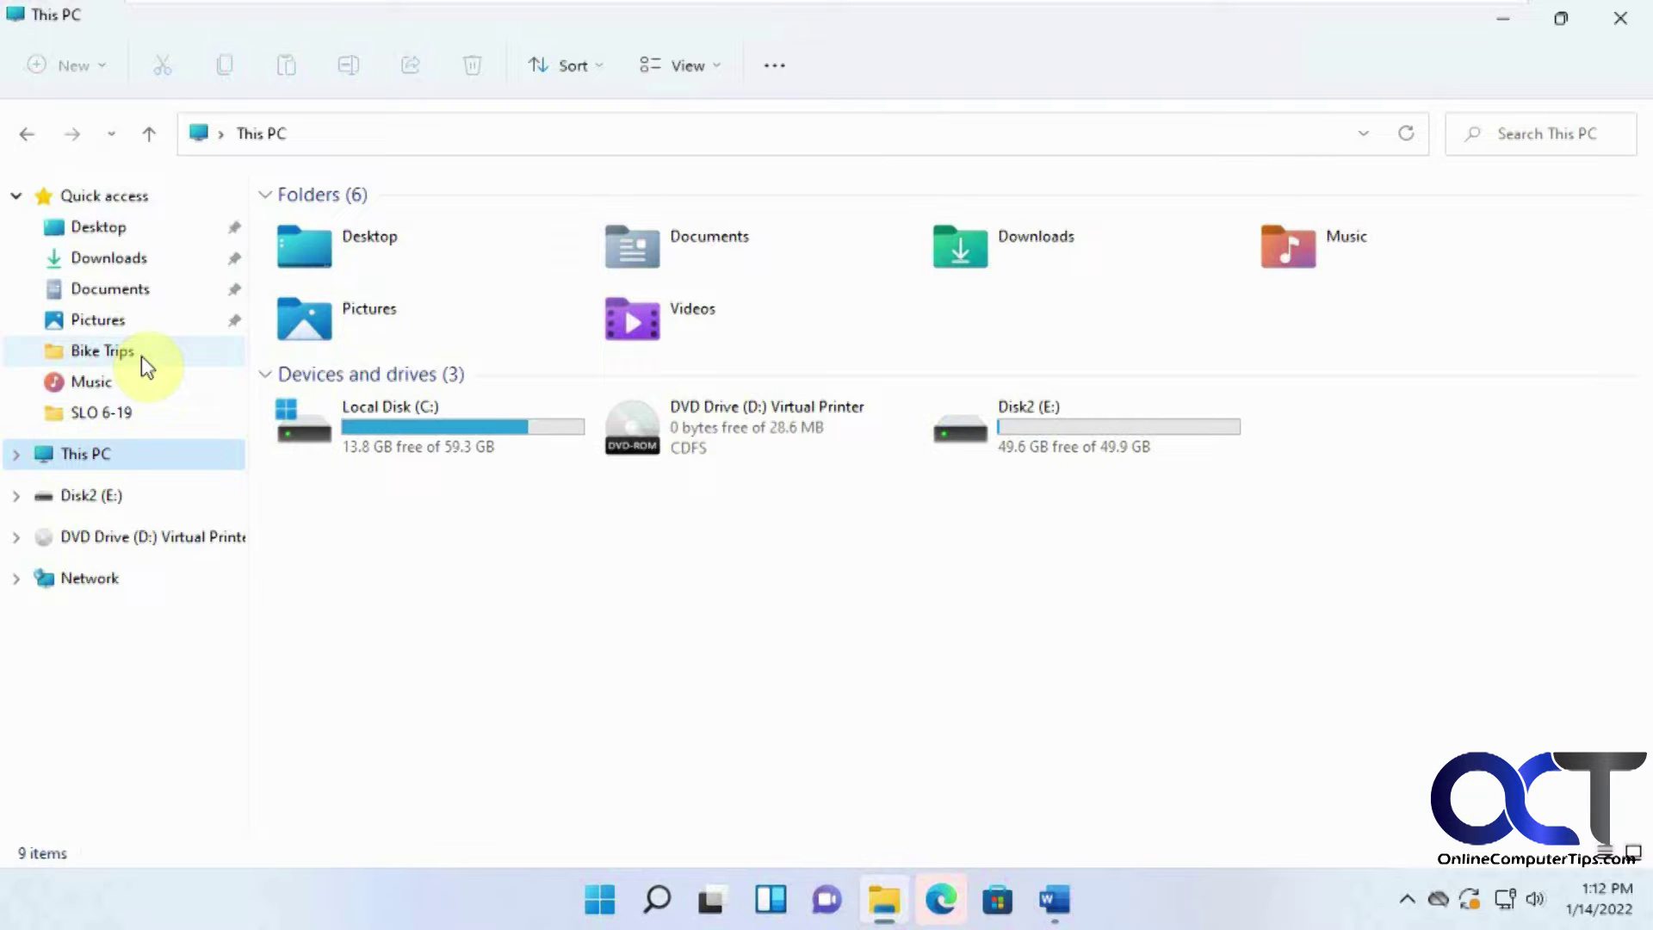
left_click(533, 594)
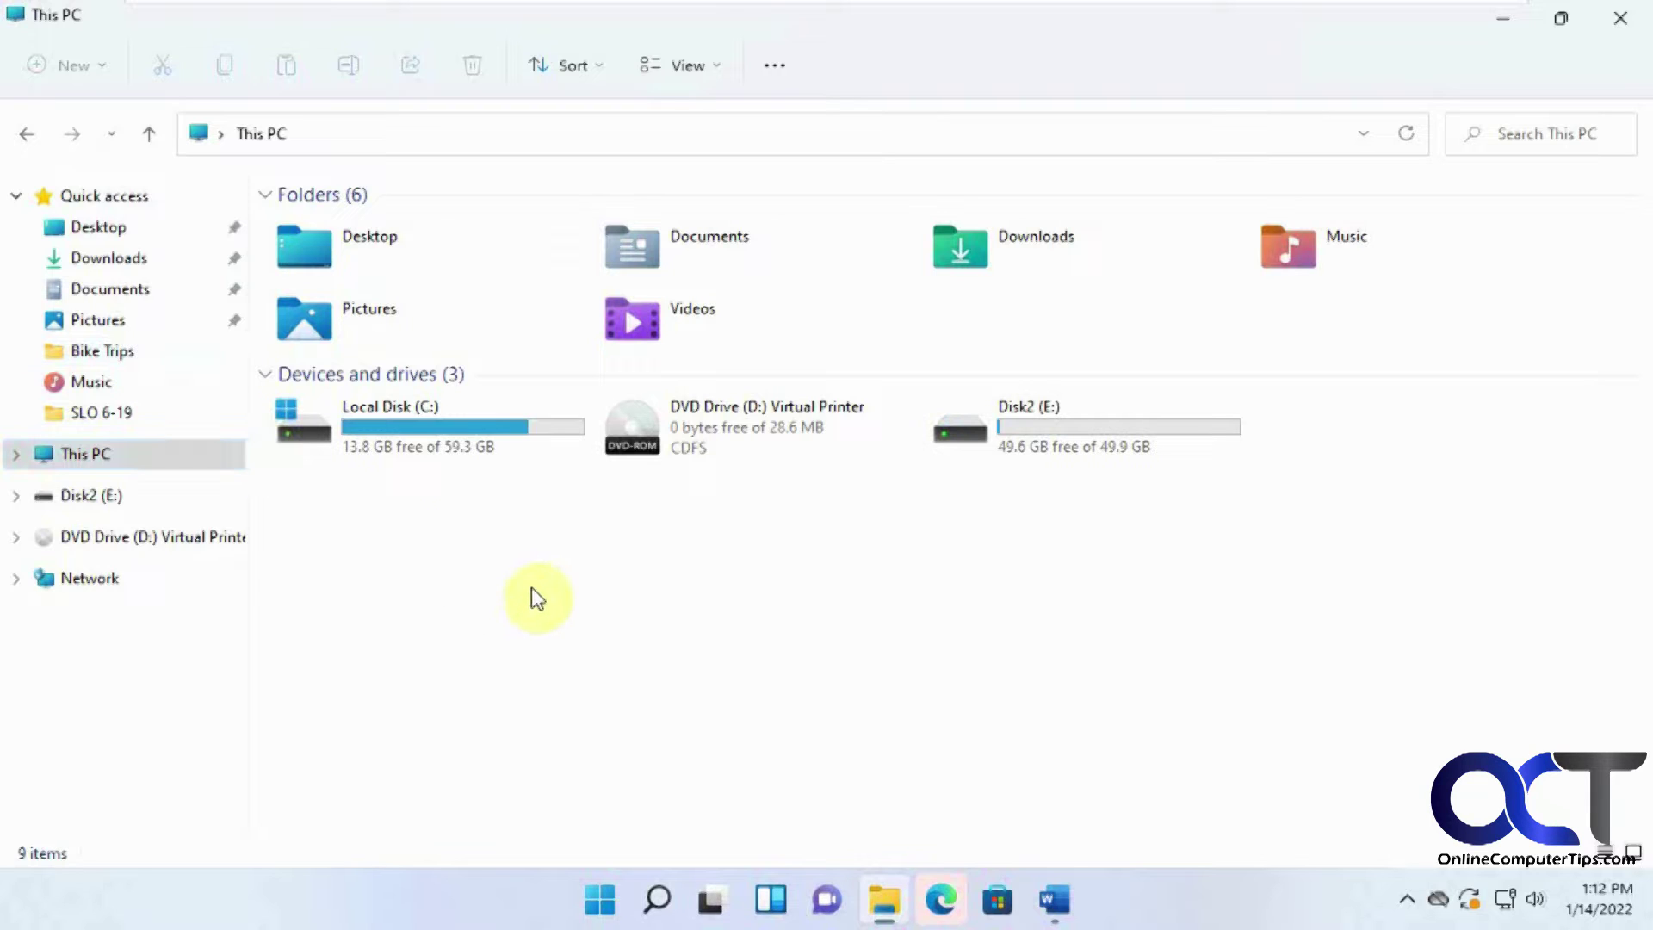
Pin SLO 6-19 to Quick access, then unpin it again.
left_click(97, 410)
right_click(98, 411)
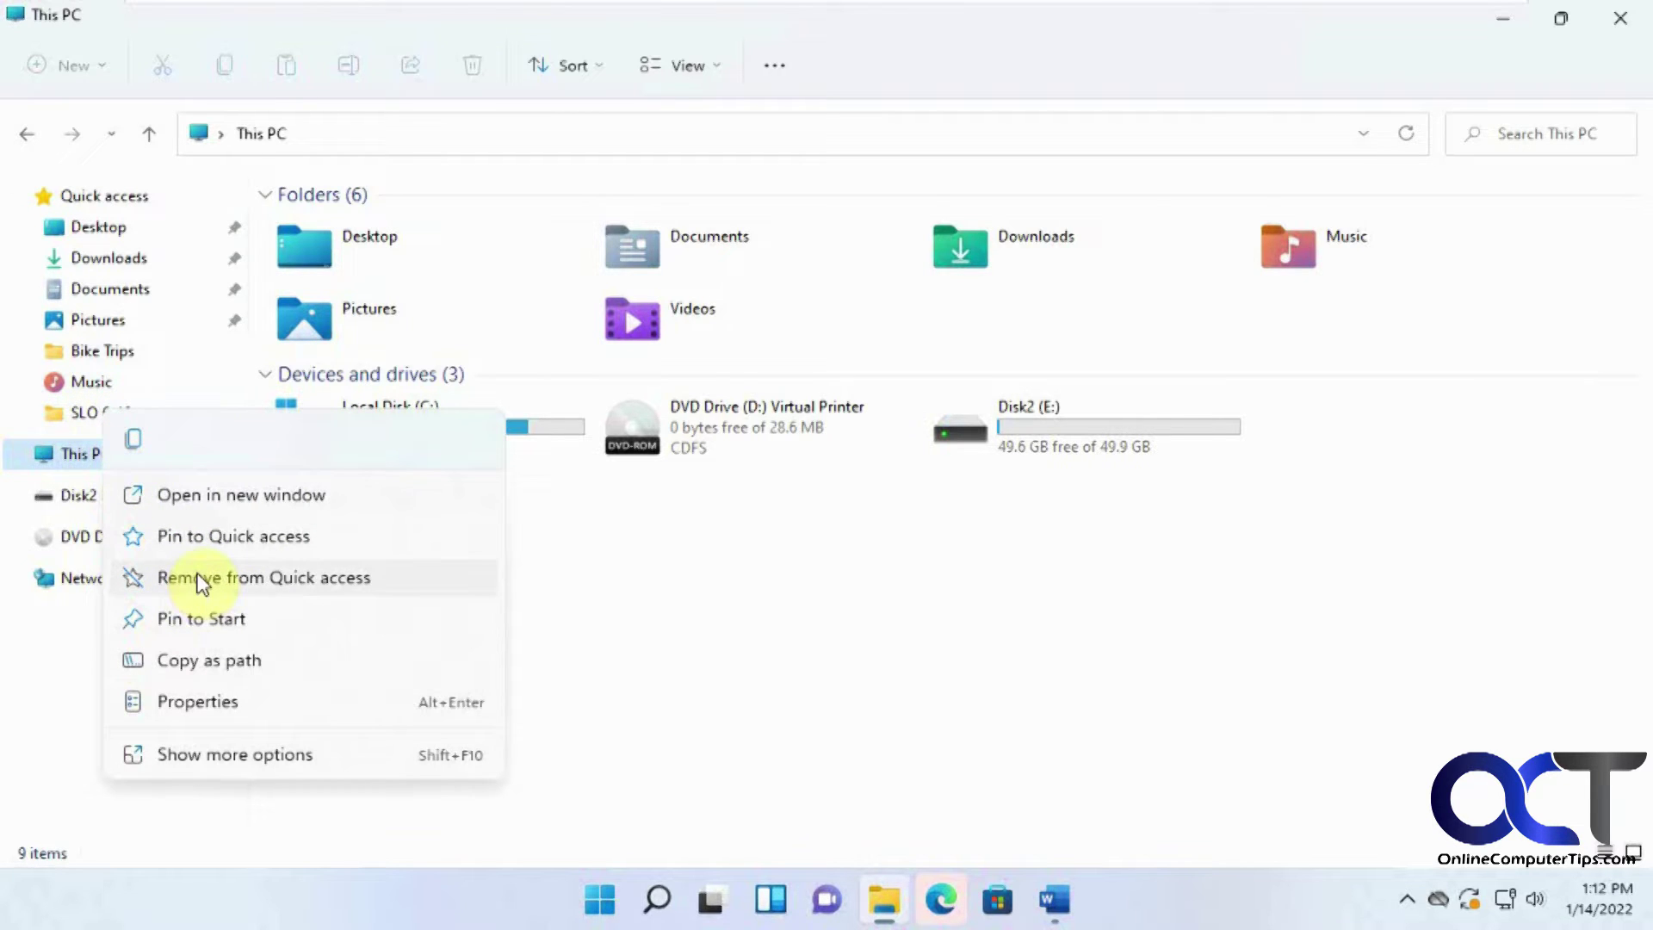
left_click(194, 623)
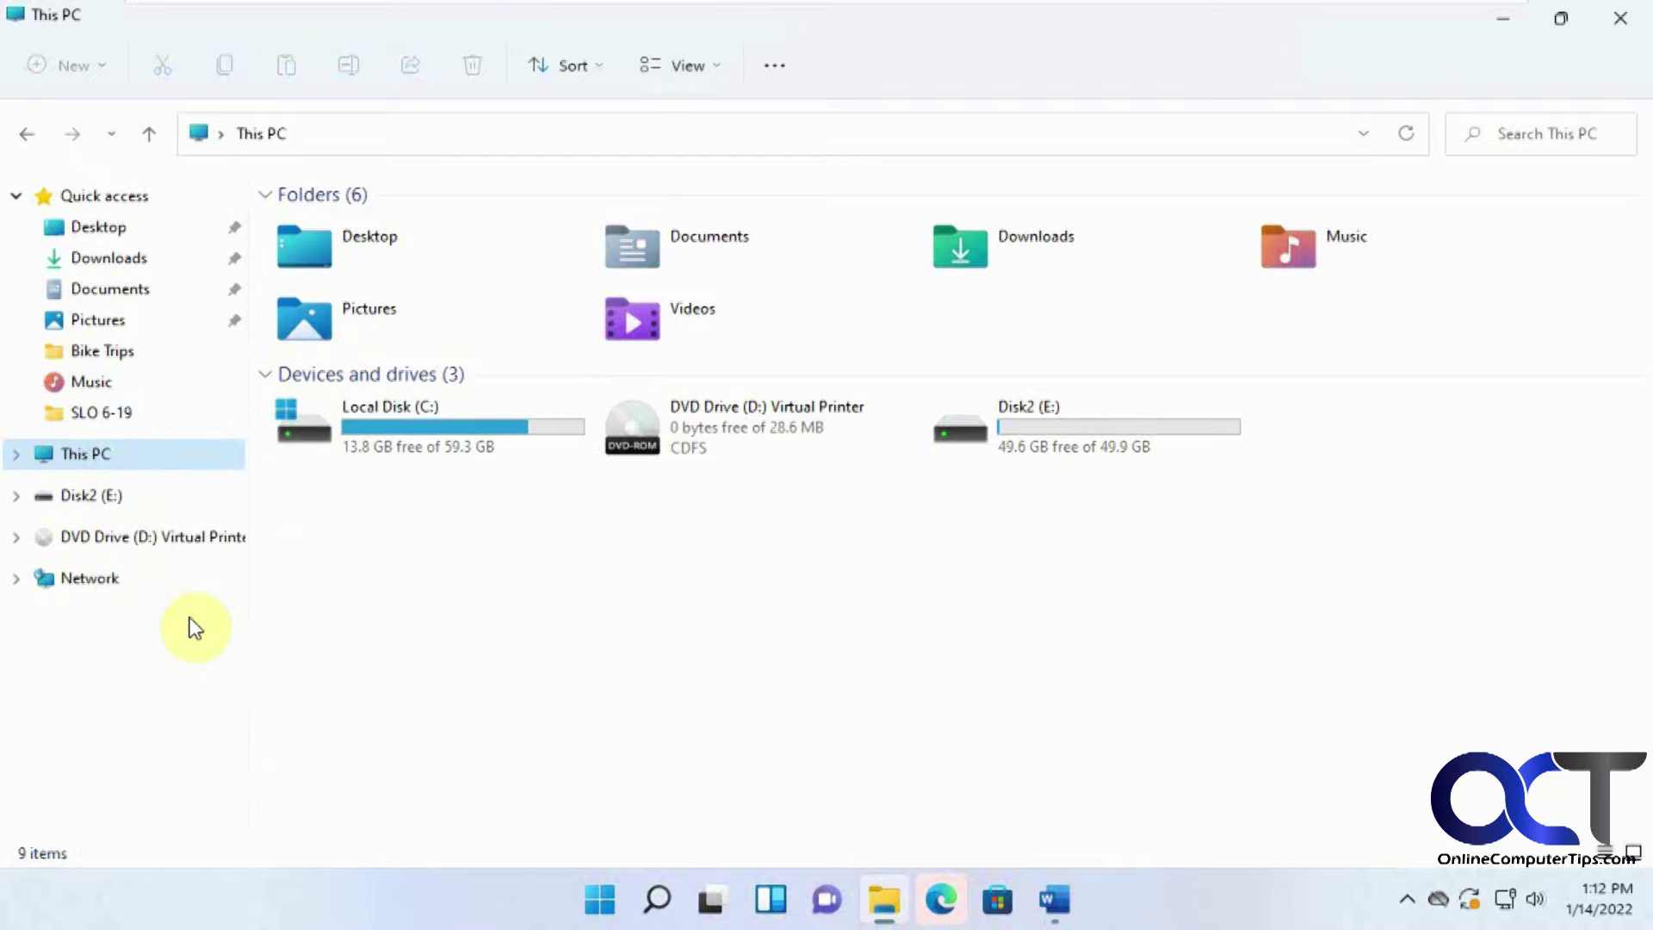
right_click(138, 415)
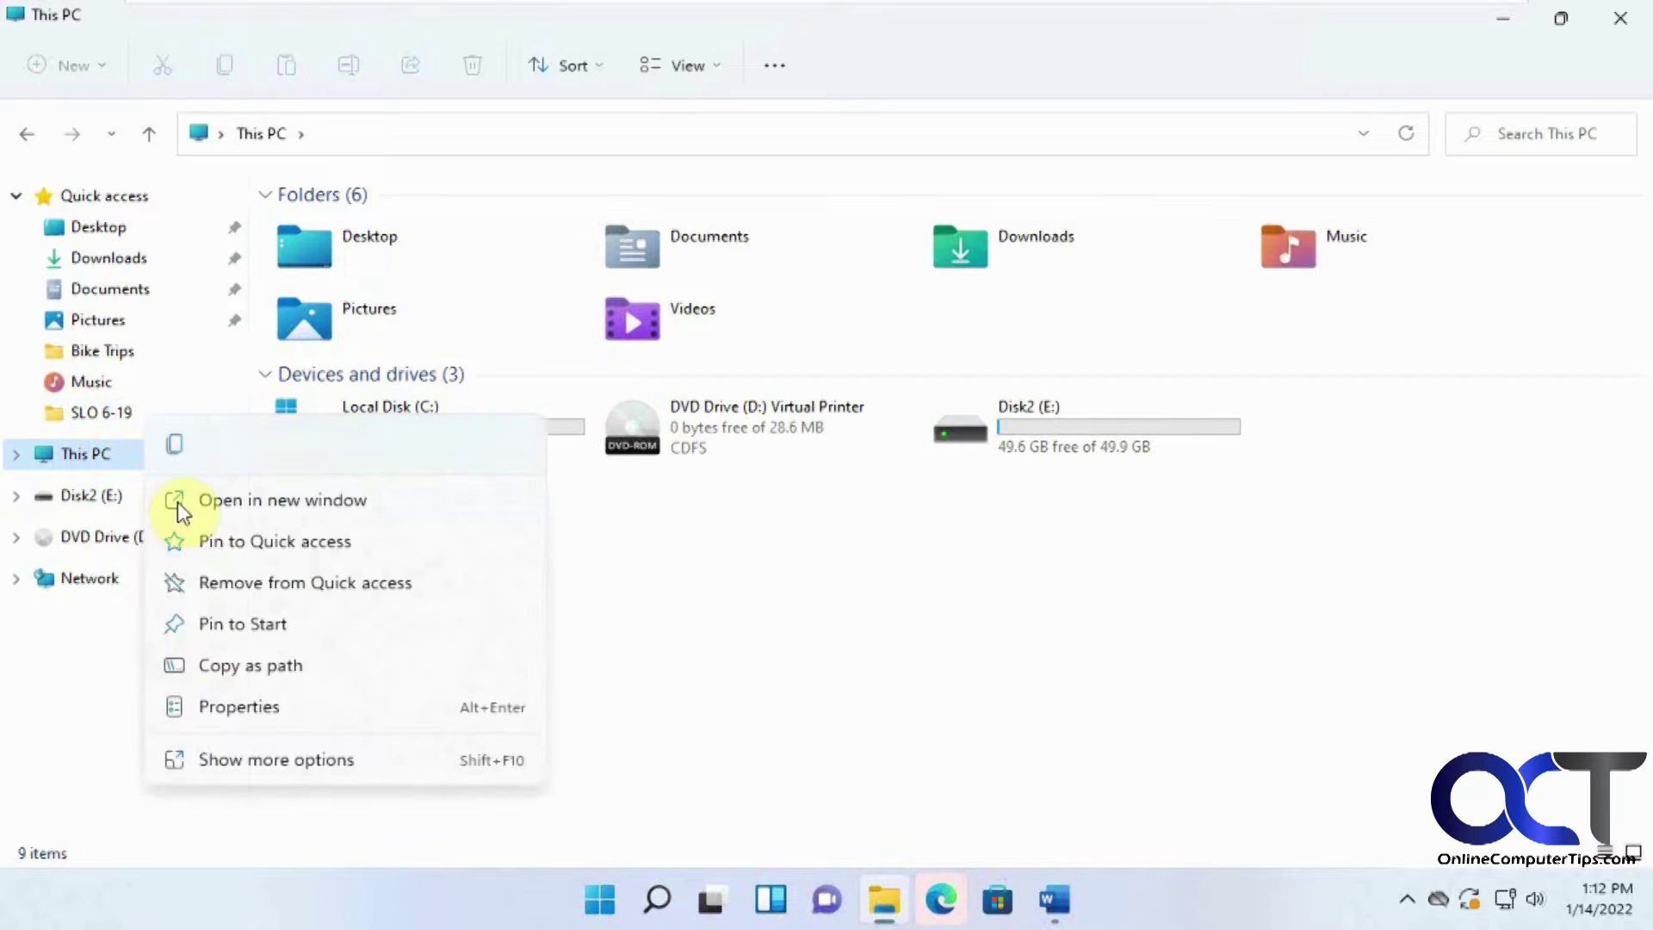
left_click(238, 540)
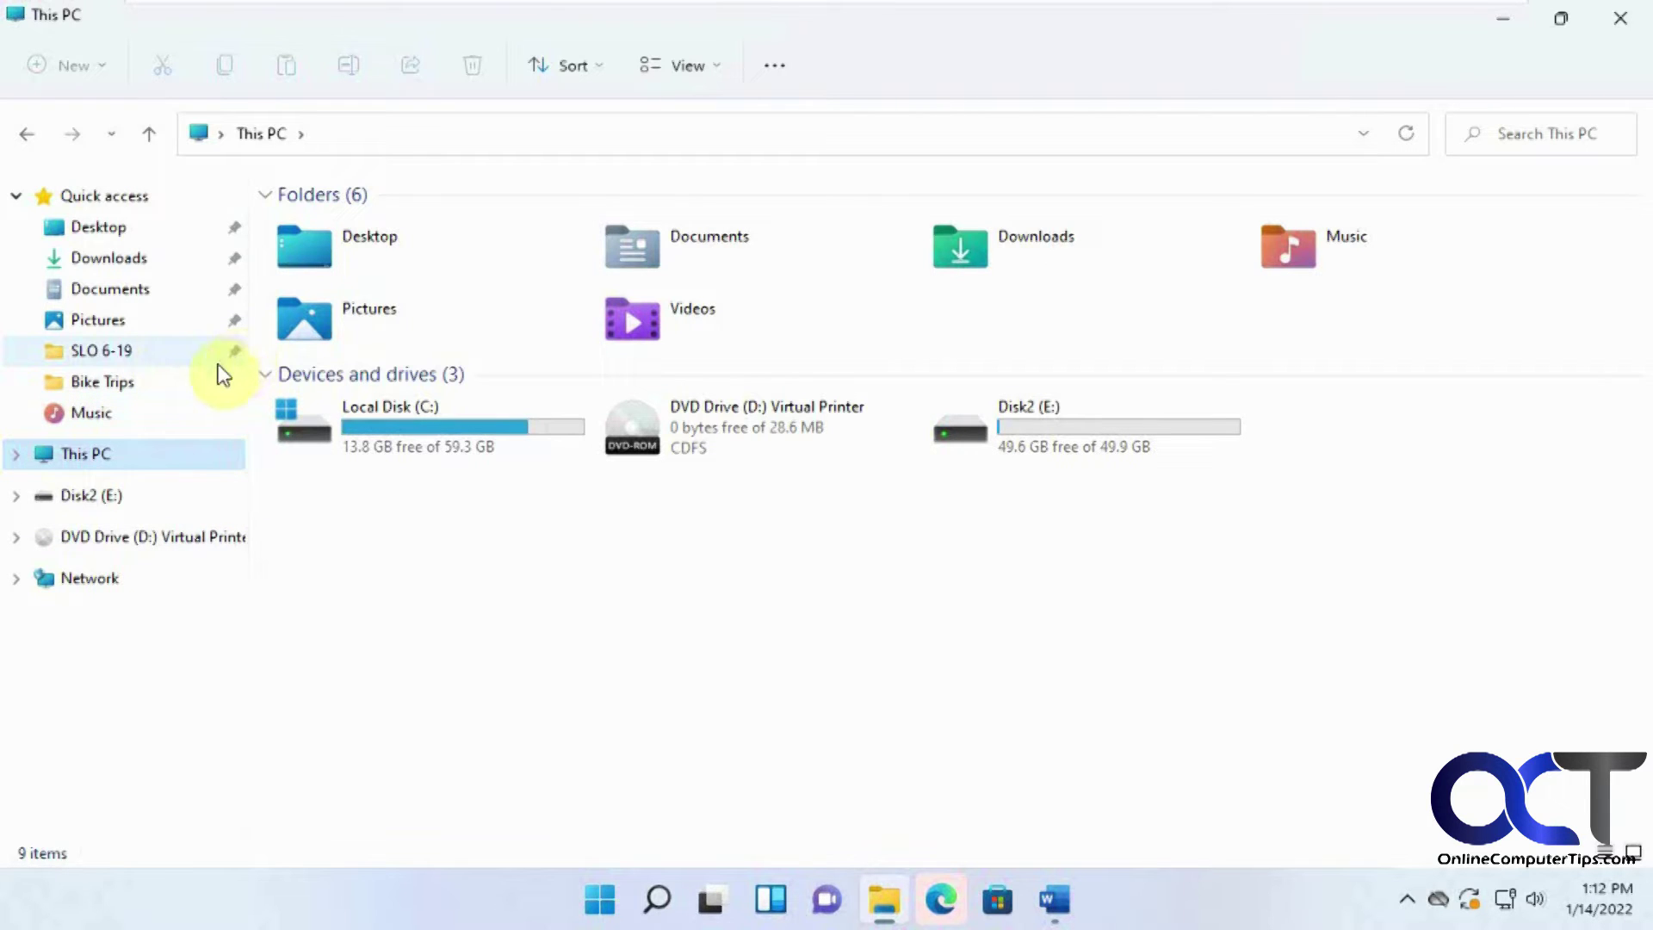
right_click(167, 355)
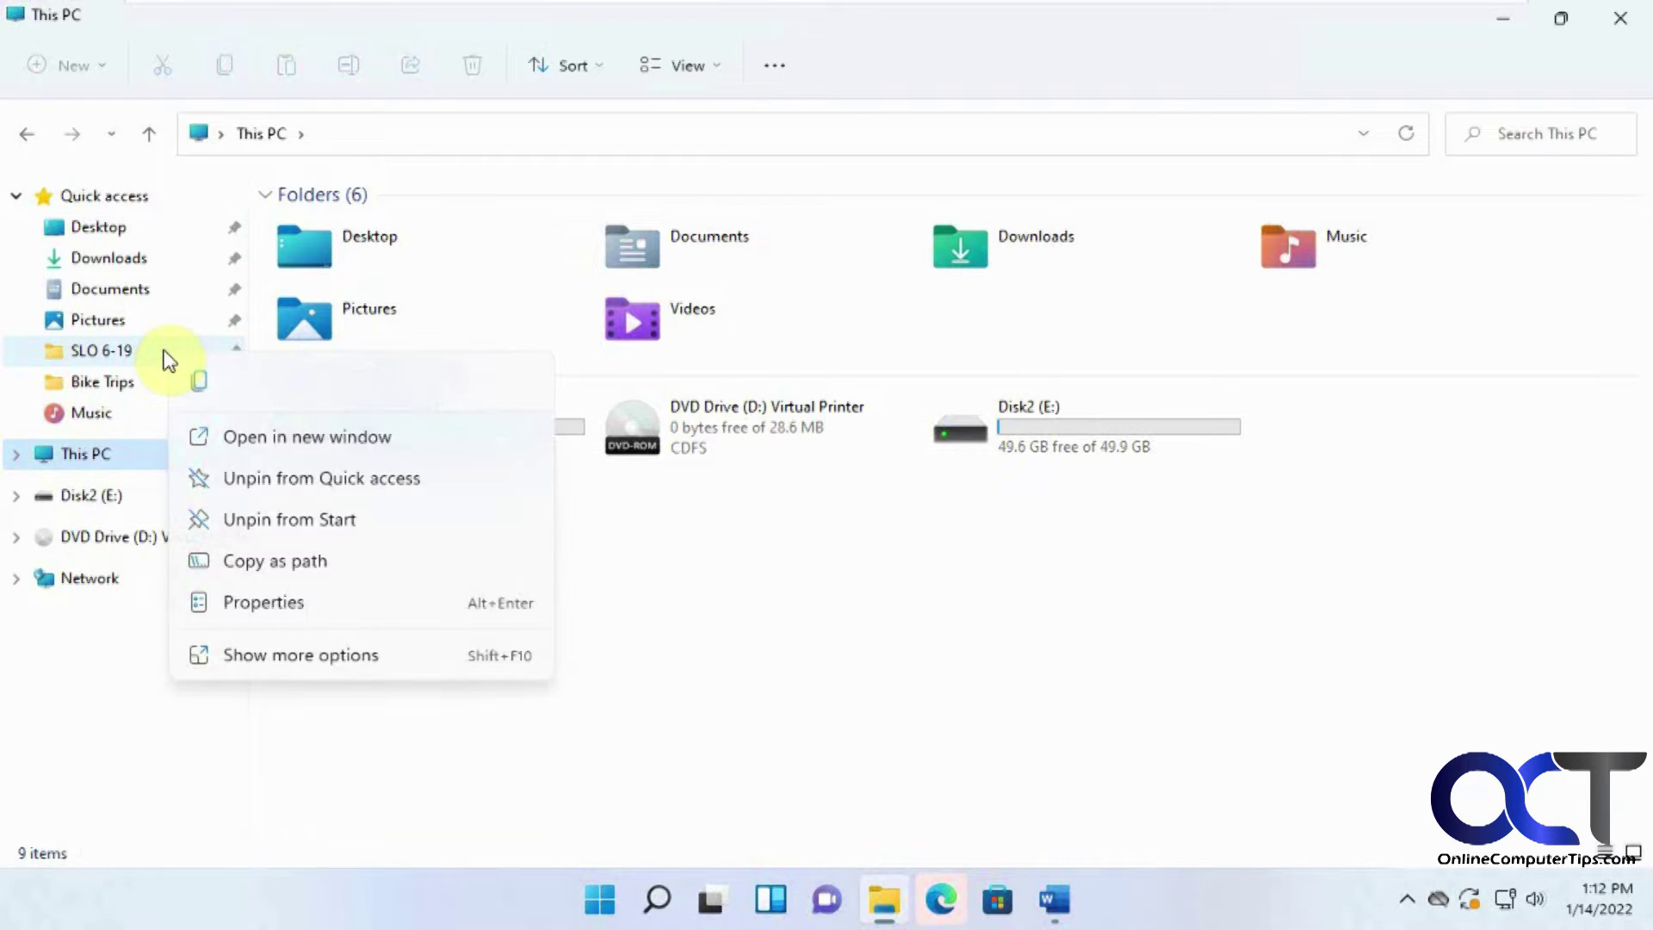
left_click(231, 476)
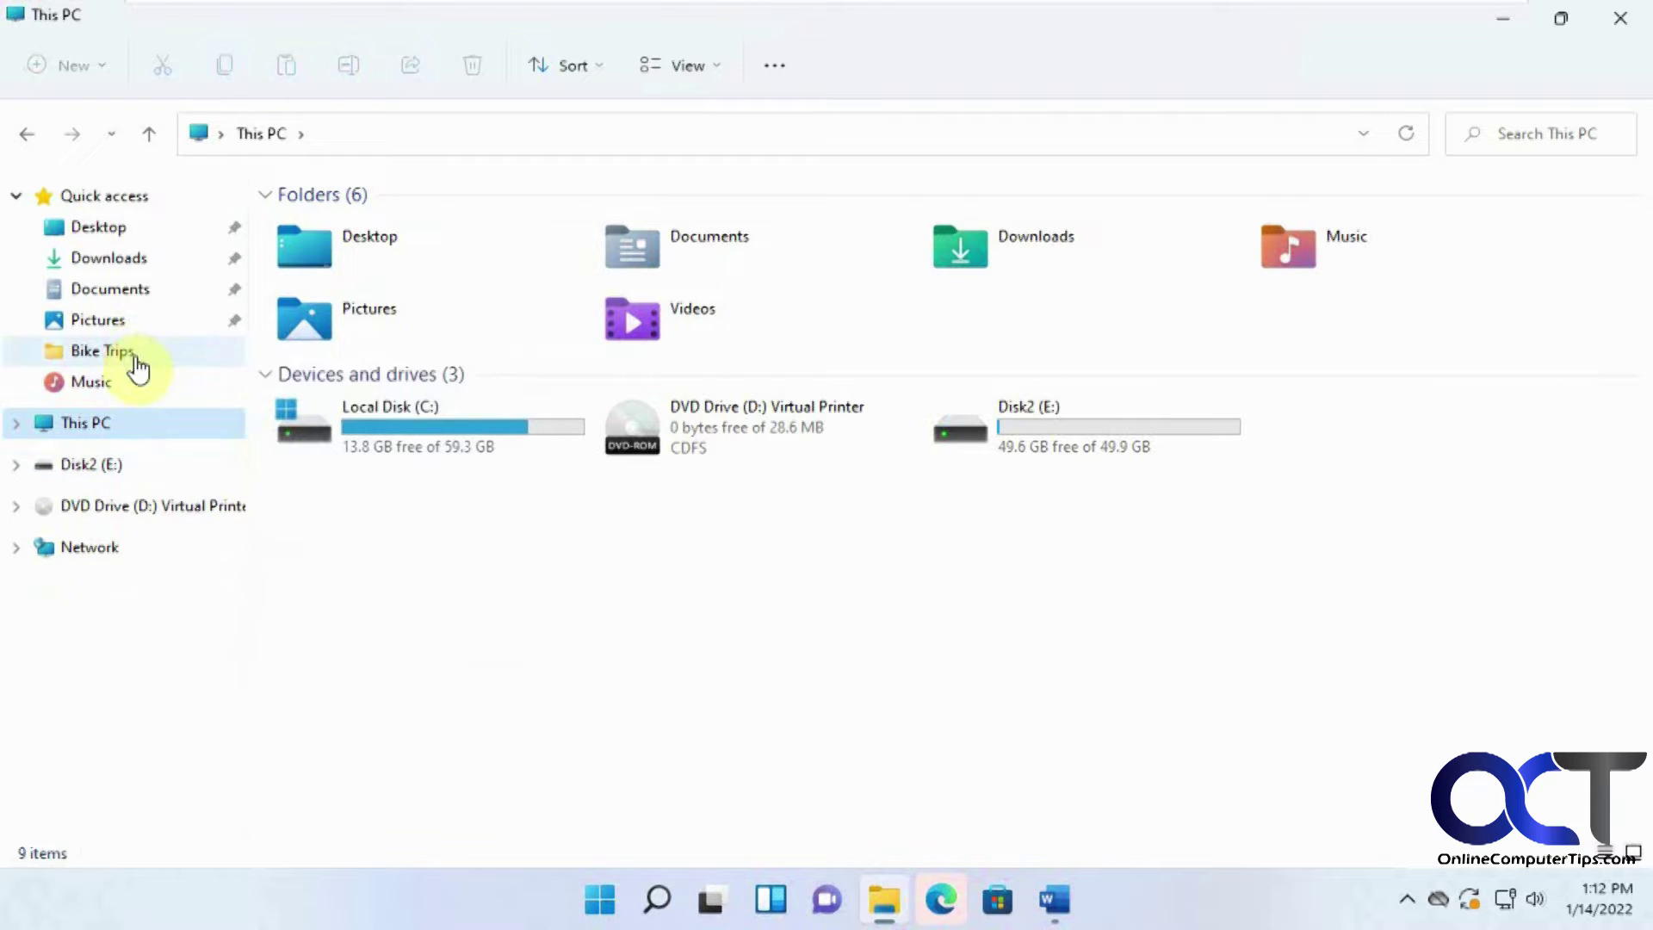
Remove Bike Trips from Quick access, leaving Music listed.
right_click(135, 357)
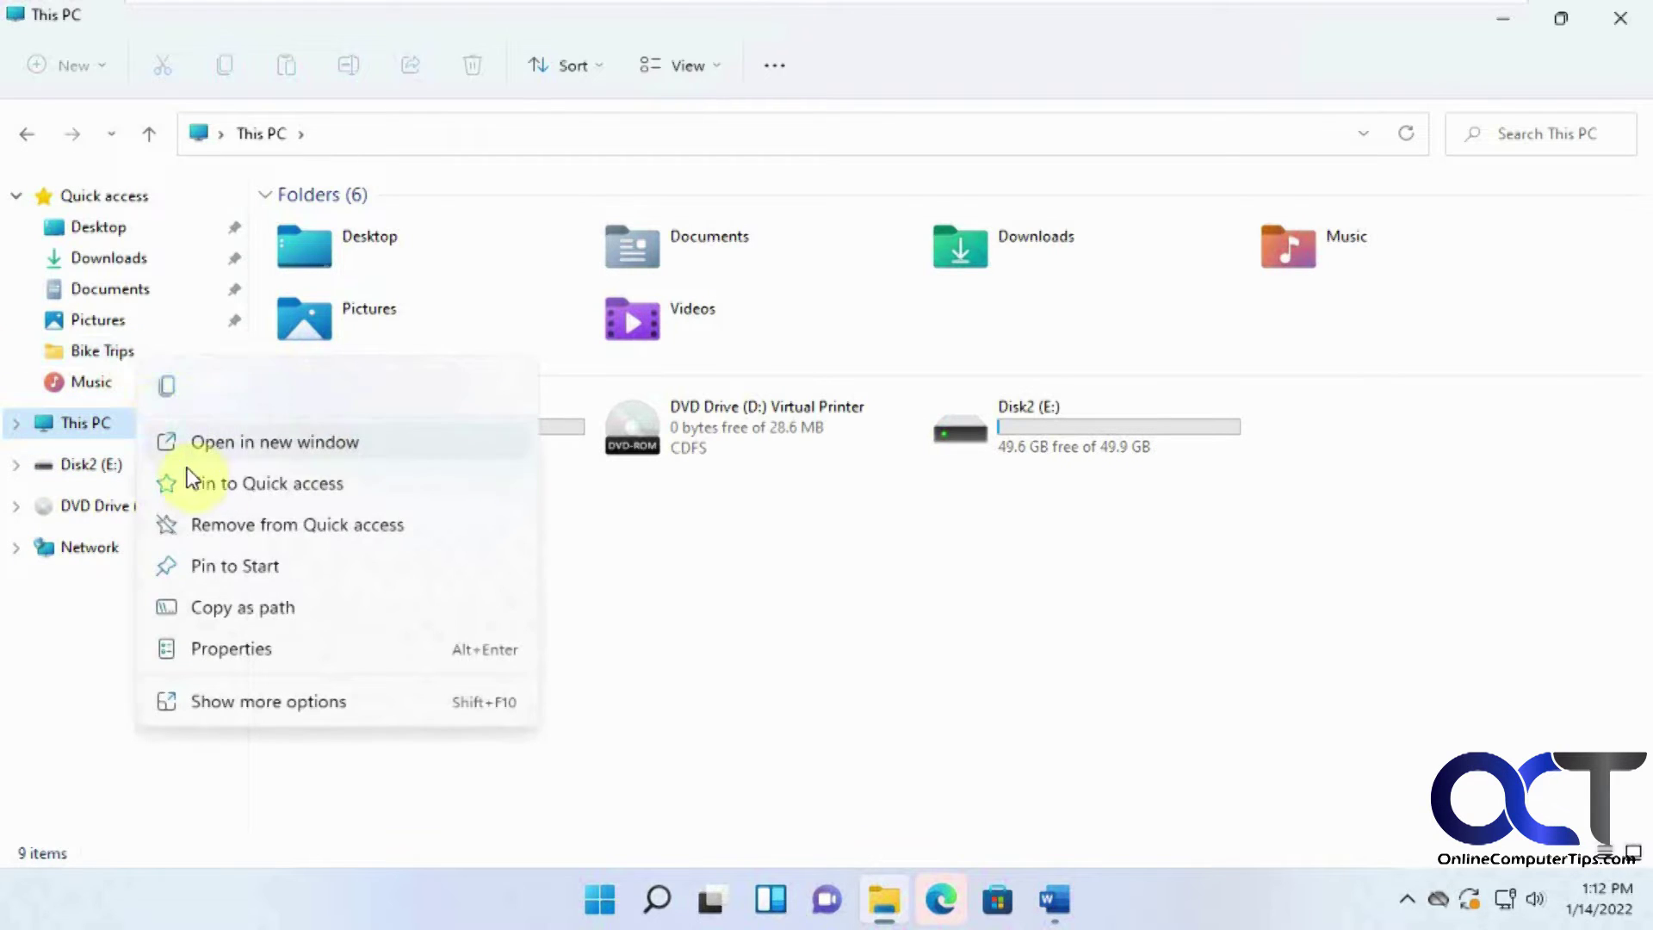
left_click(226, 525)
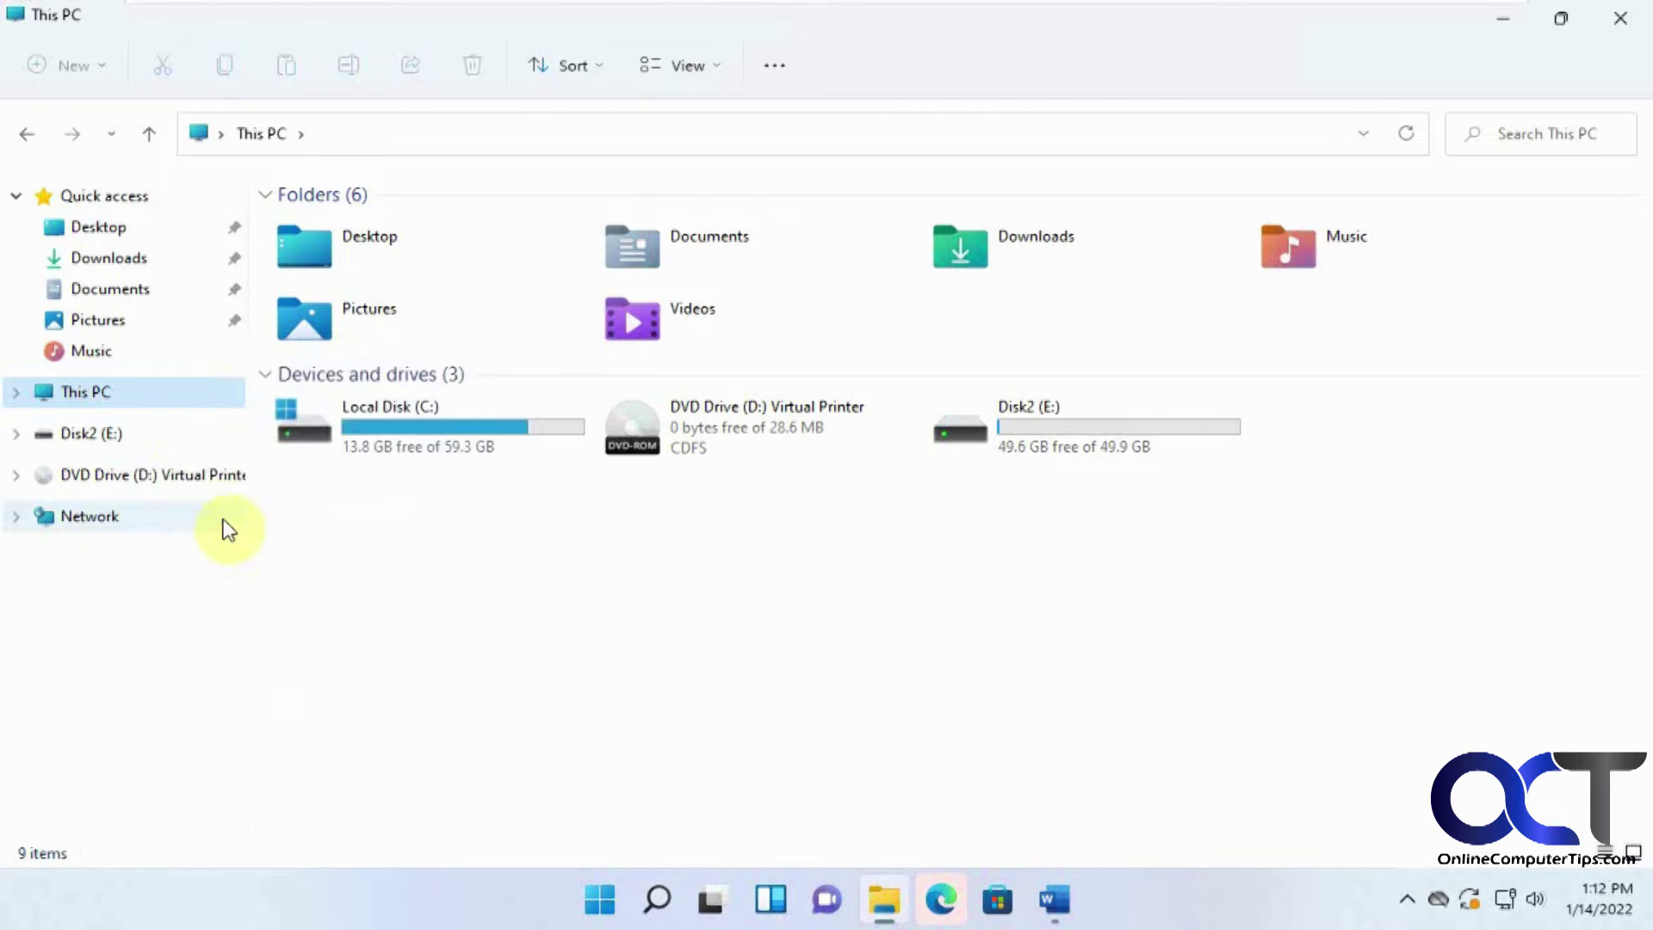
right_click(127, 351)
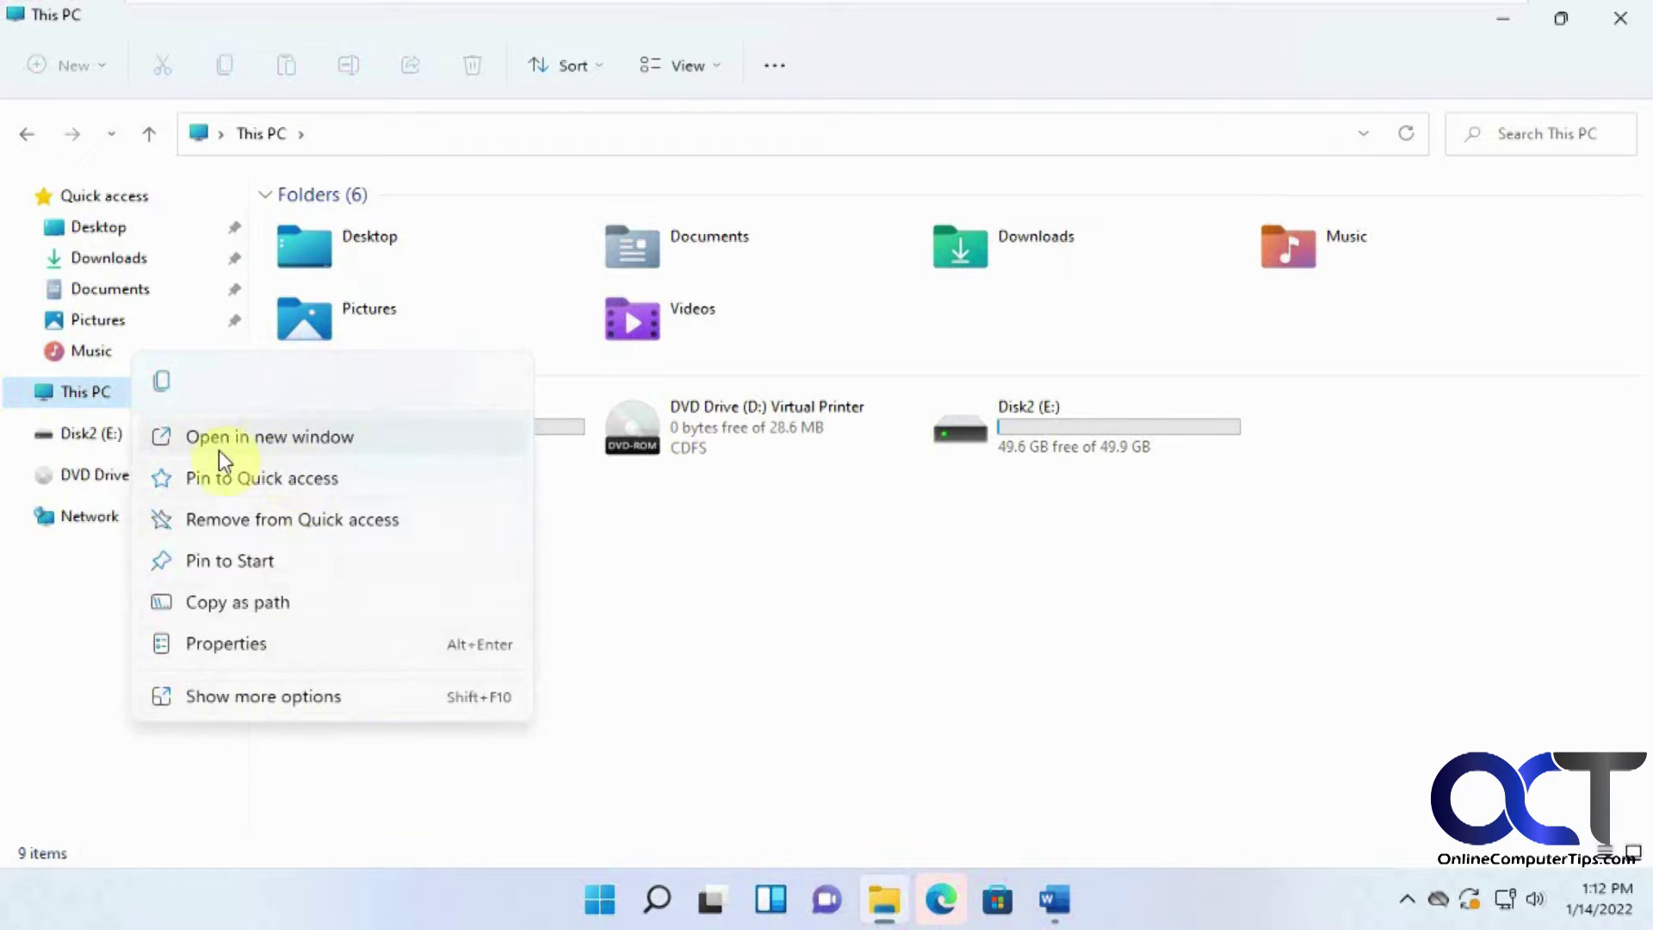
left_click(738, 615)
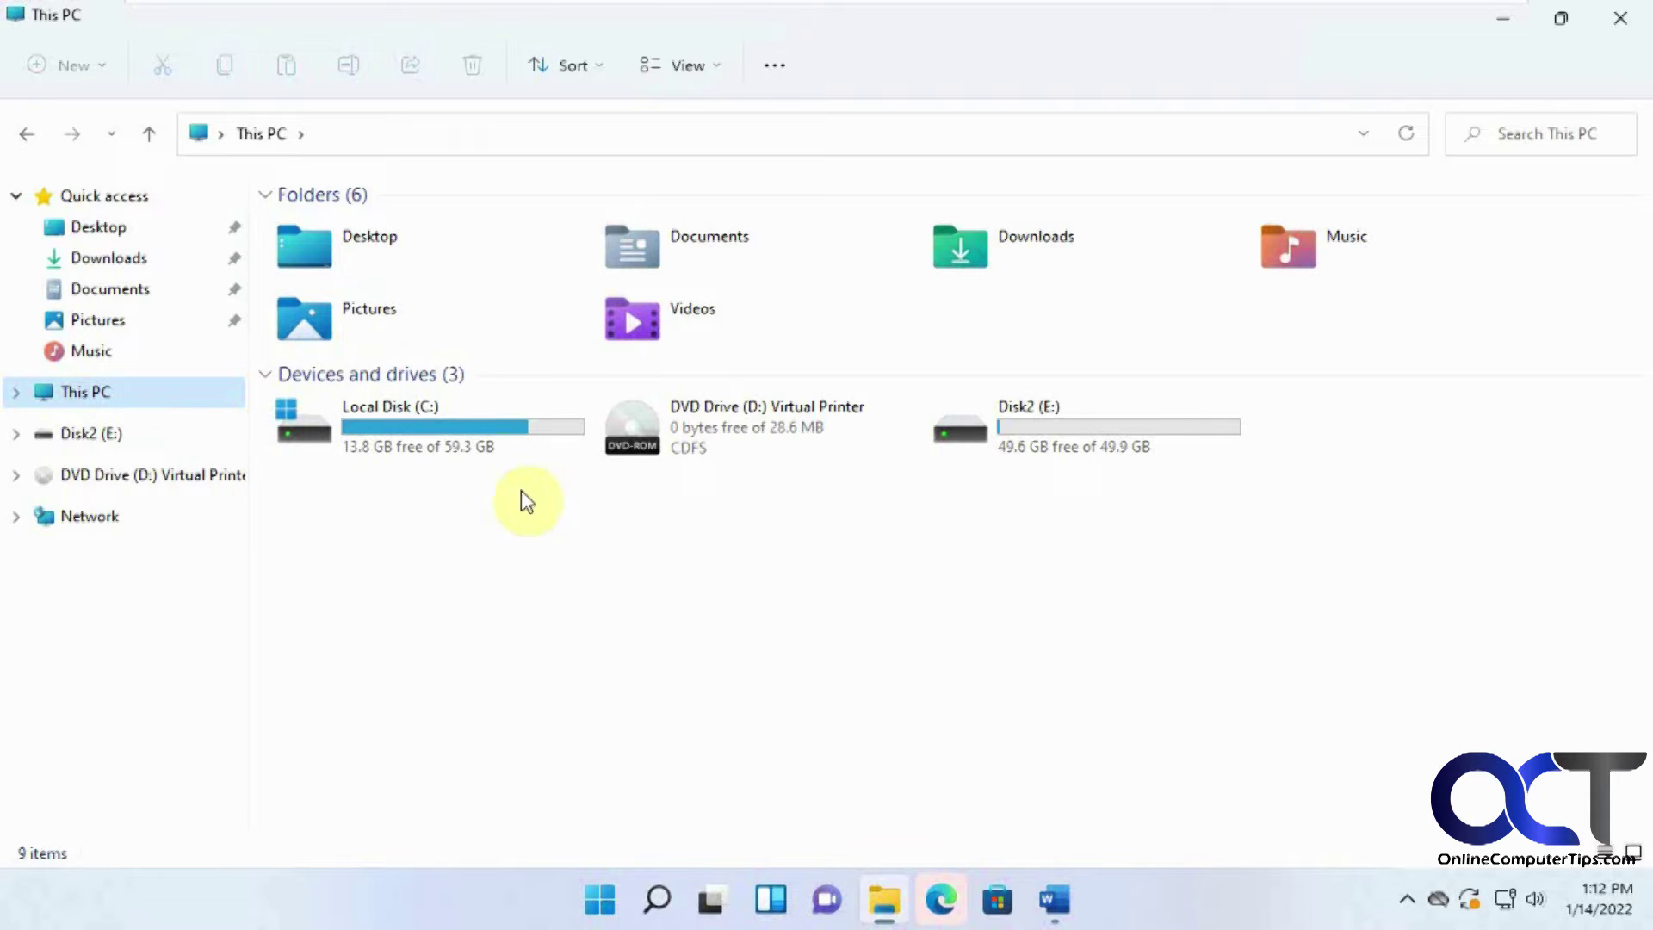
Open Local Disk (C:) and pin Folder B to Quick access.
double_click(479, 445)
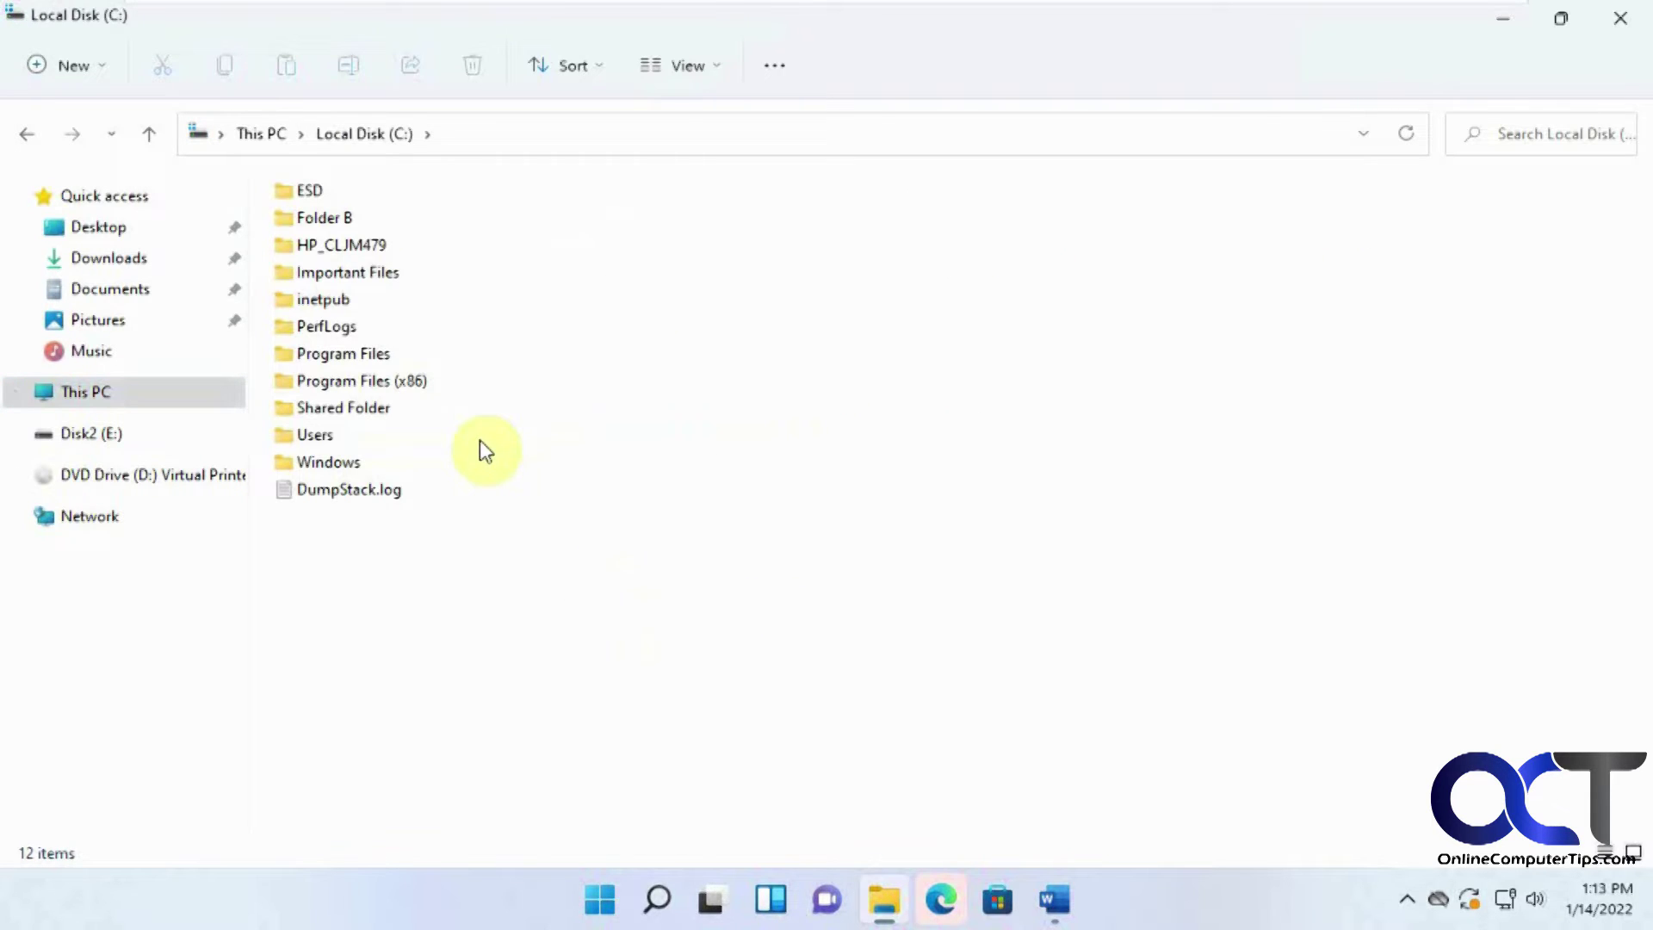
right_click(329, 219)
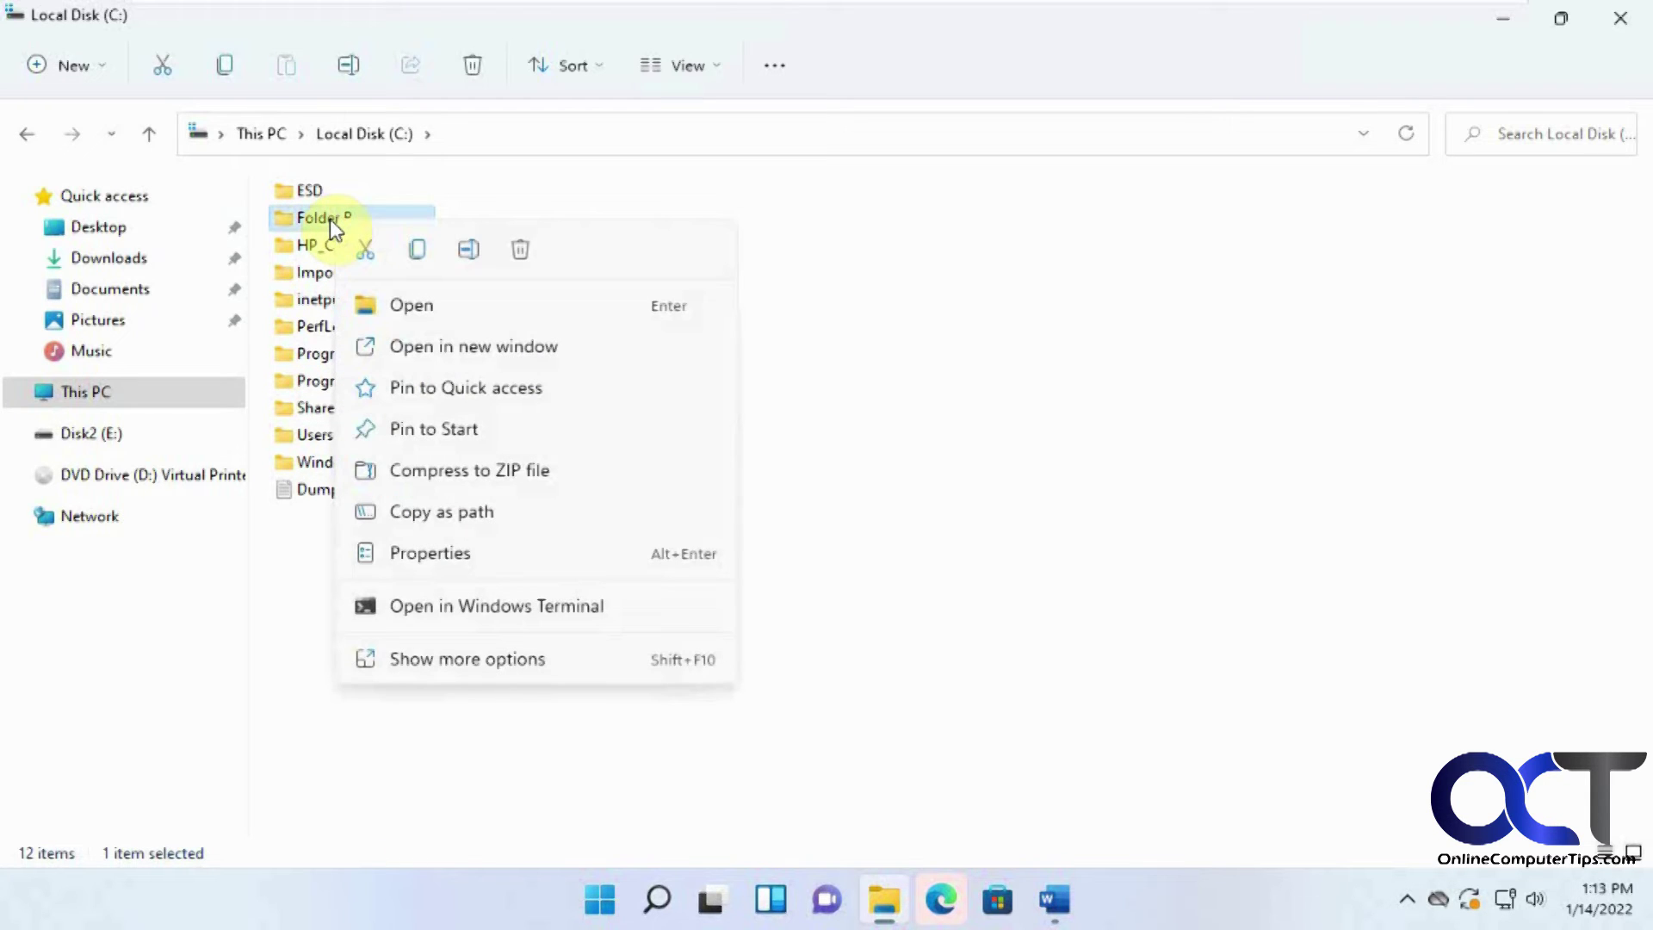
left_click(428, 405)
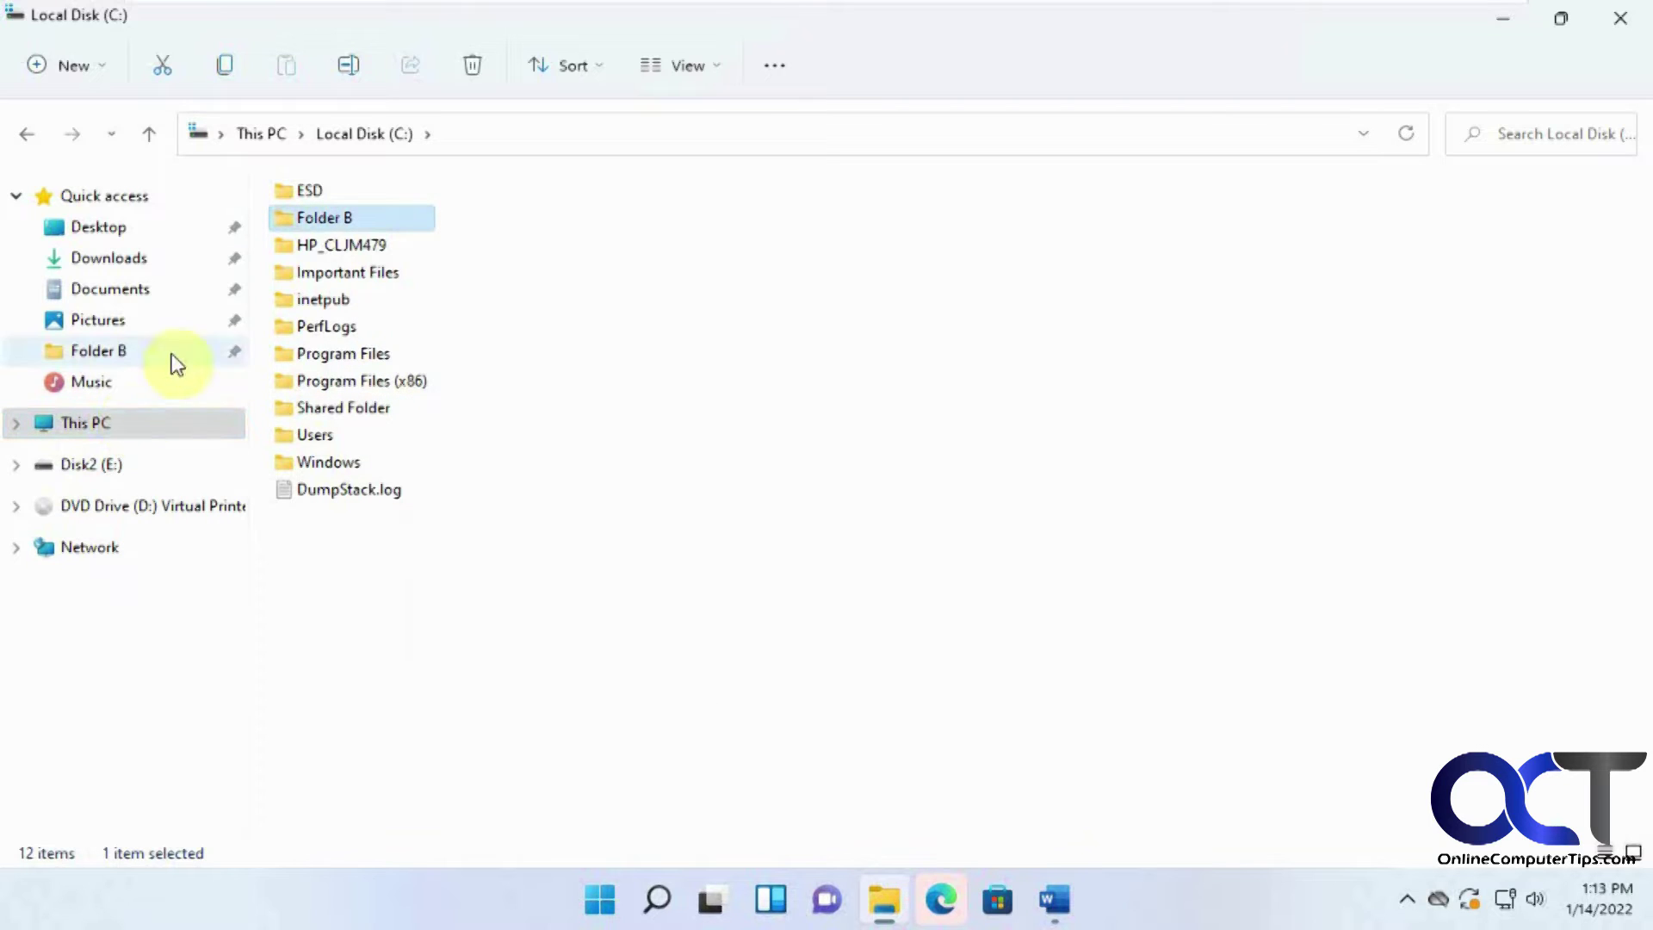
Drag Important Files into Quick access to pin it, then unpin it.
left_click(347, 246)
left_click(368, 273)
left_click_drag(368, 273, 122, 192)
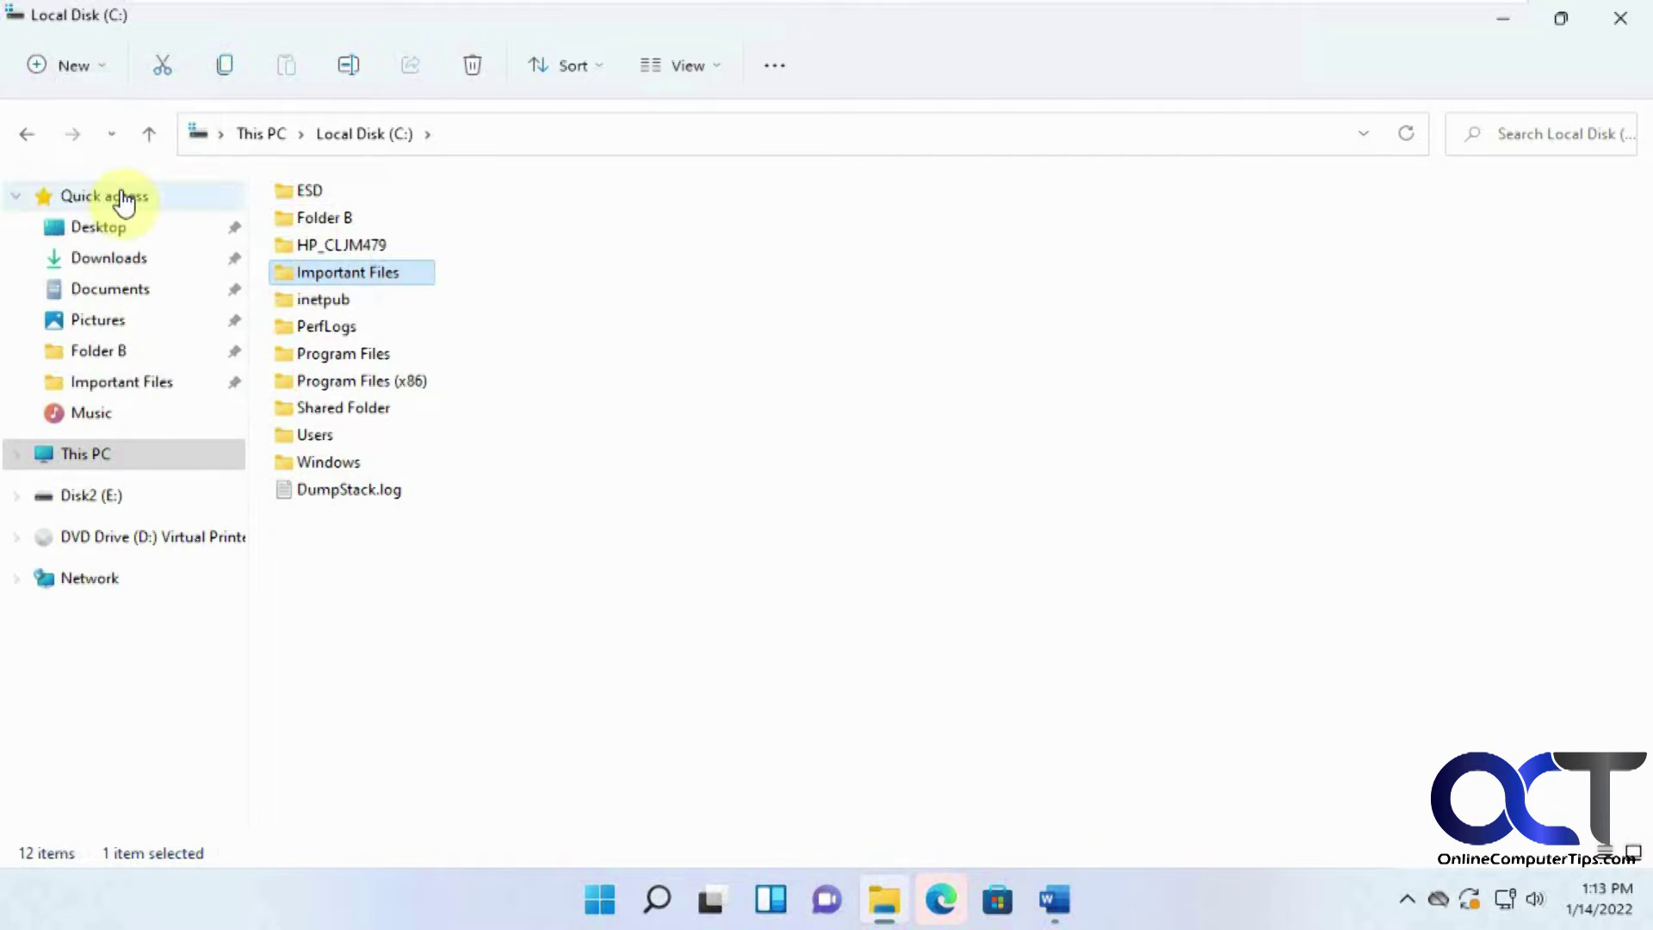
right_click(209, 381)
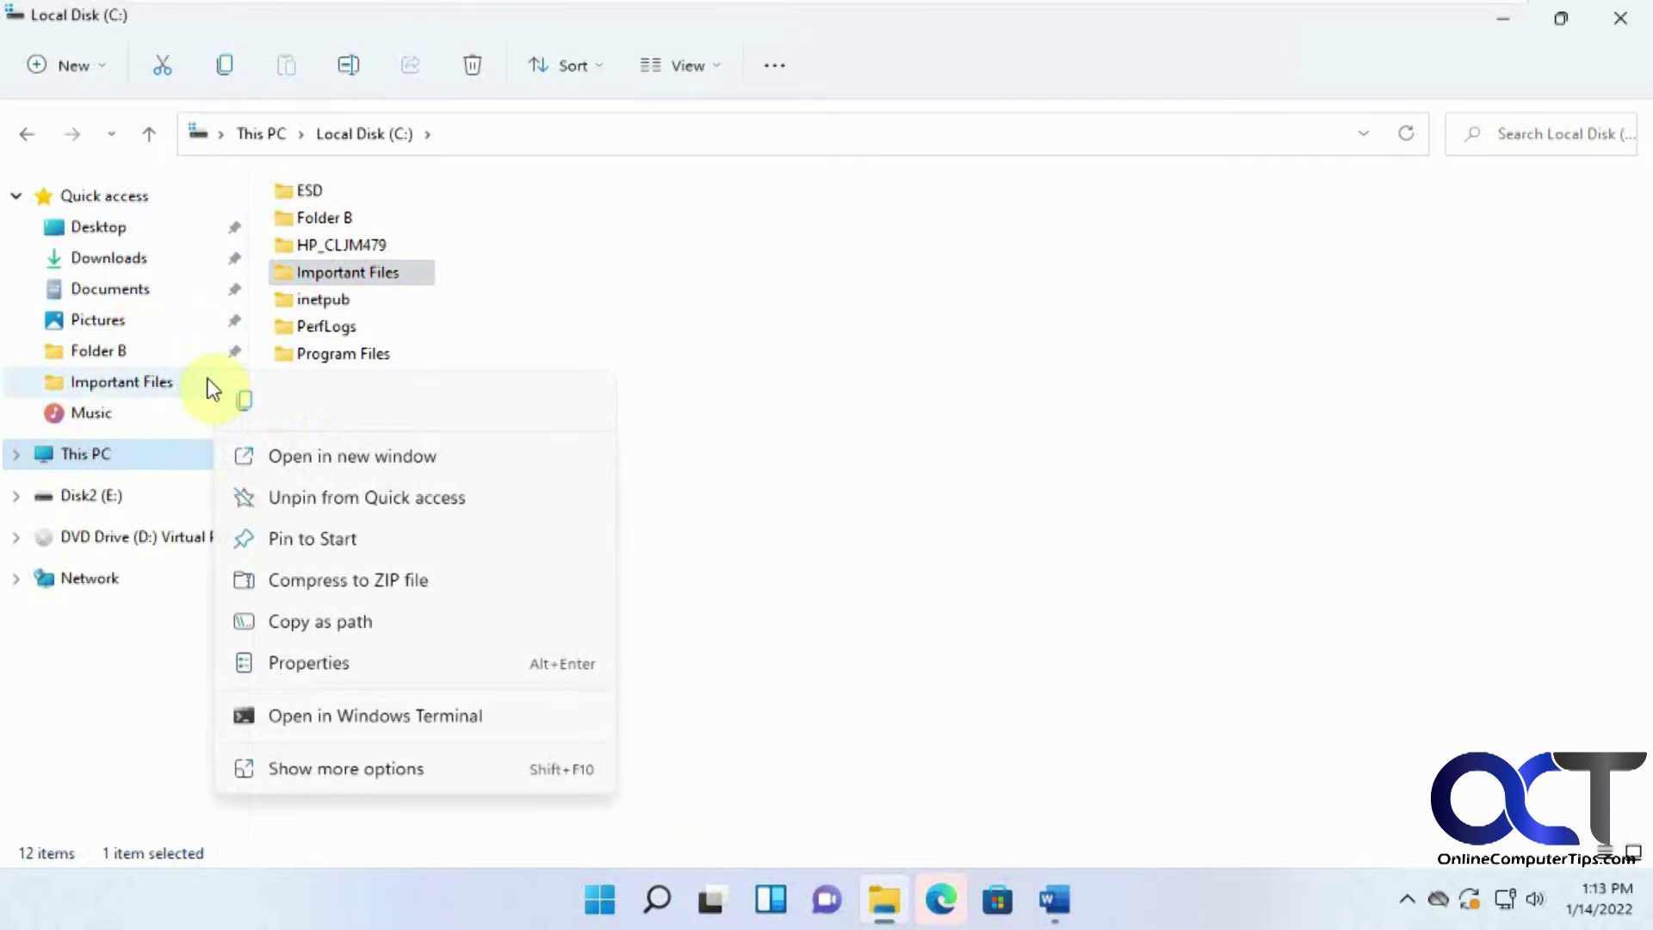
left_click(277, 497)
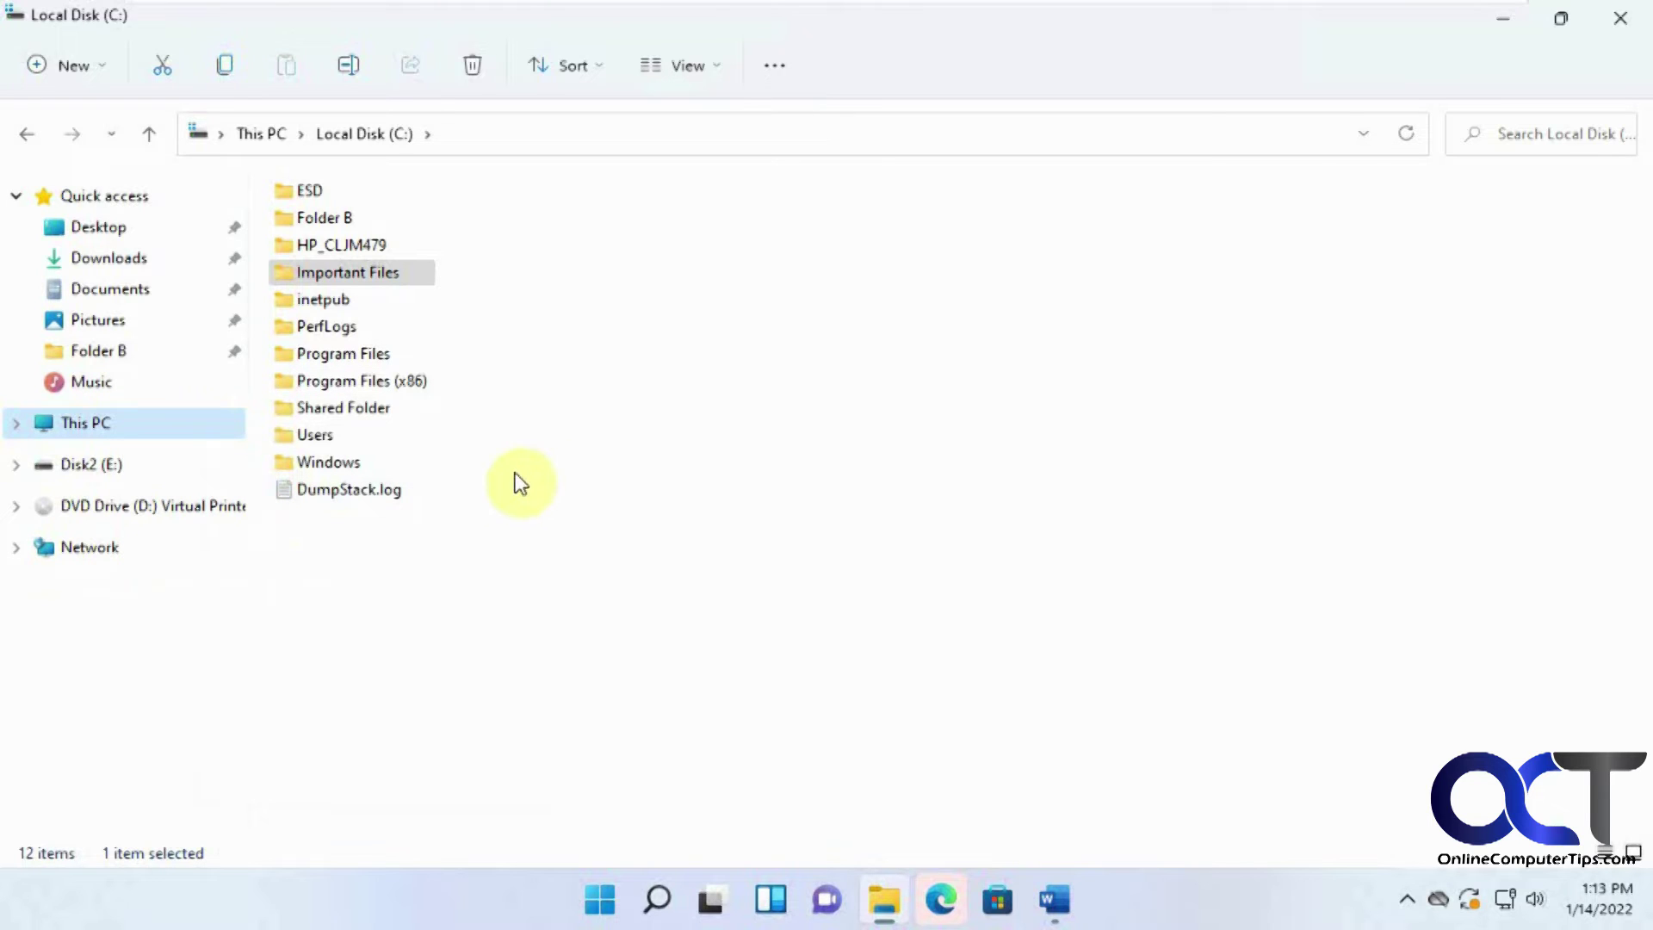
Browse Folder B and Pictures from Quick access and expand This PC.
left_click(148, 360)
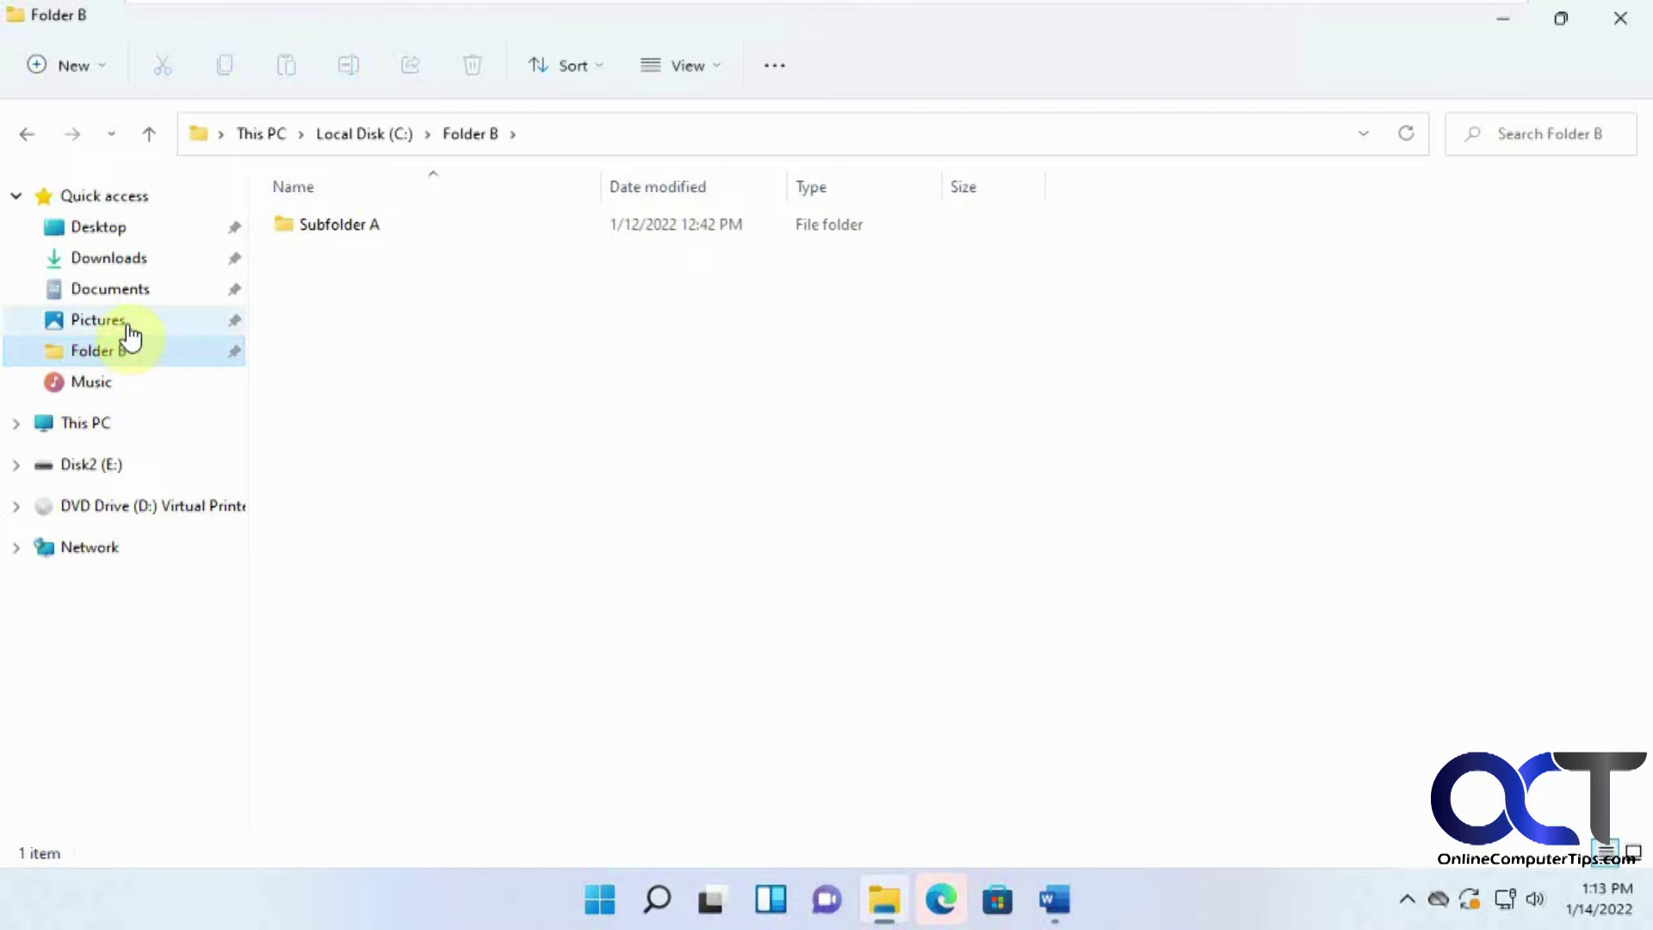
left_click(129, 332)
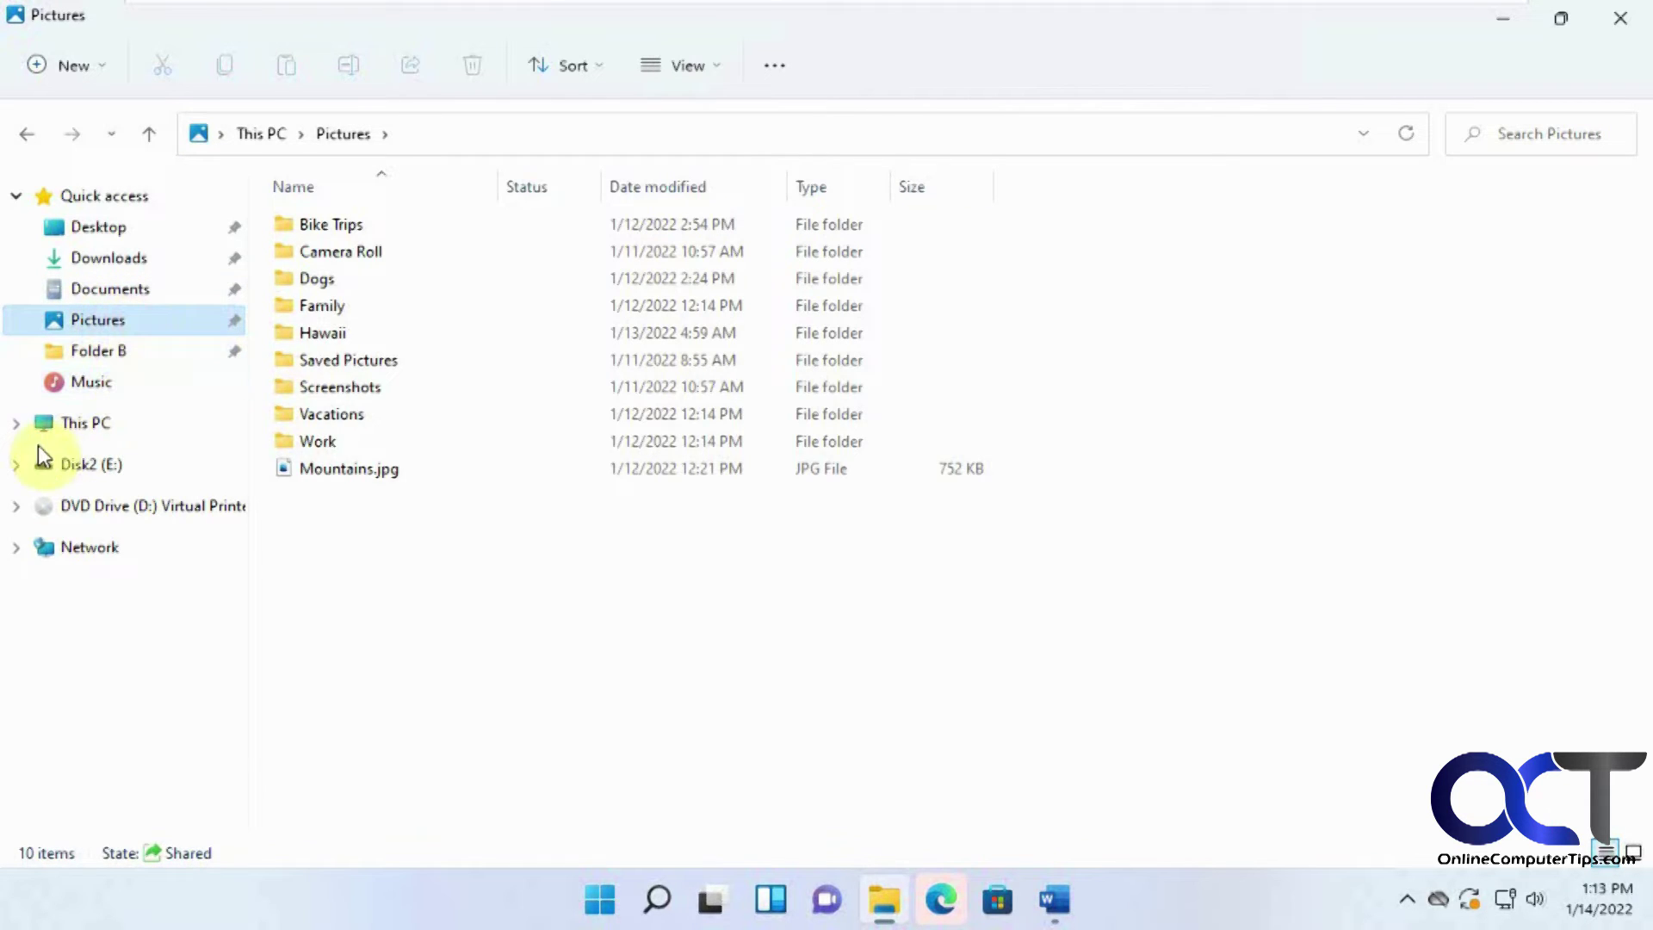
left_click(17, 423)
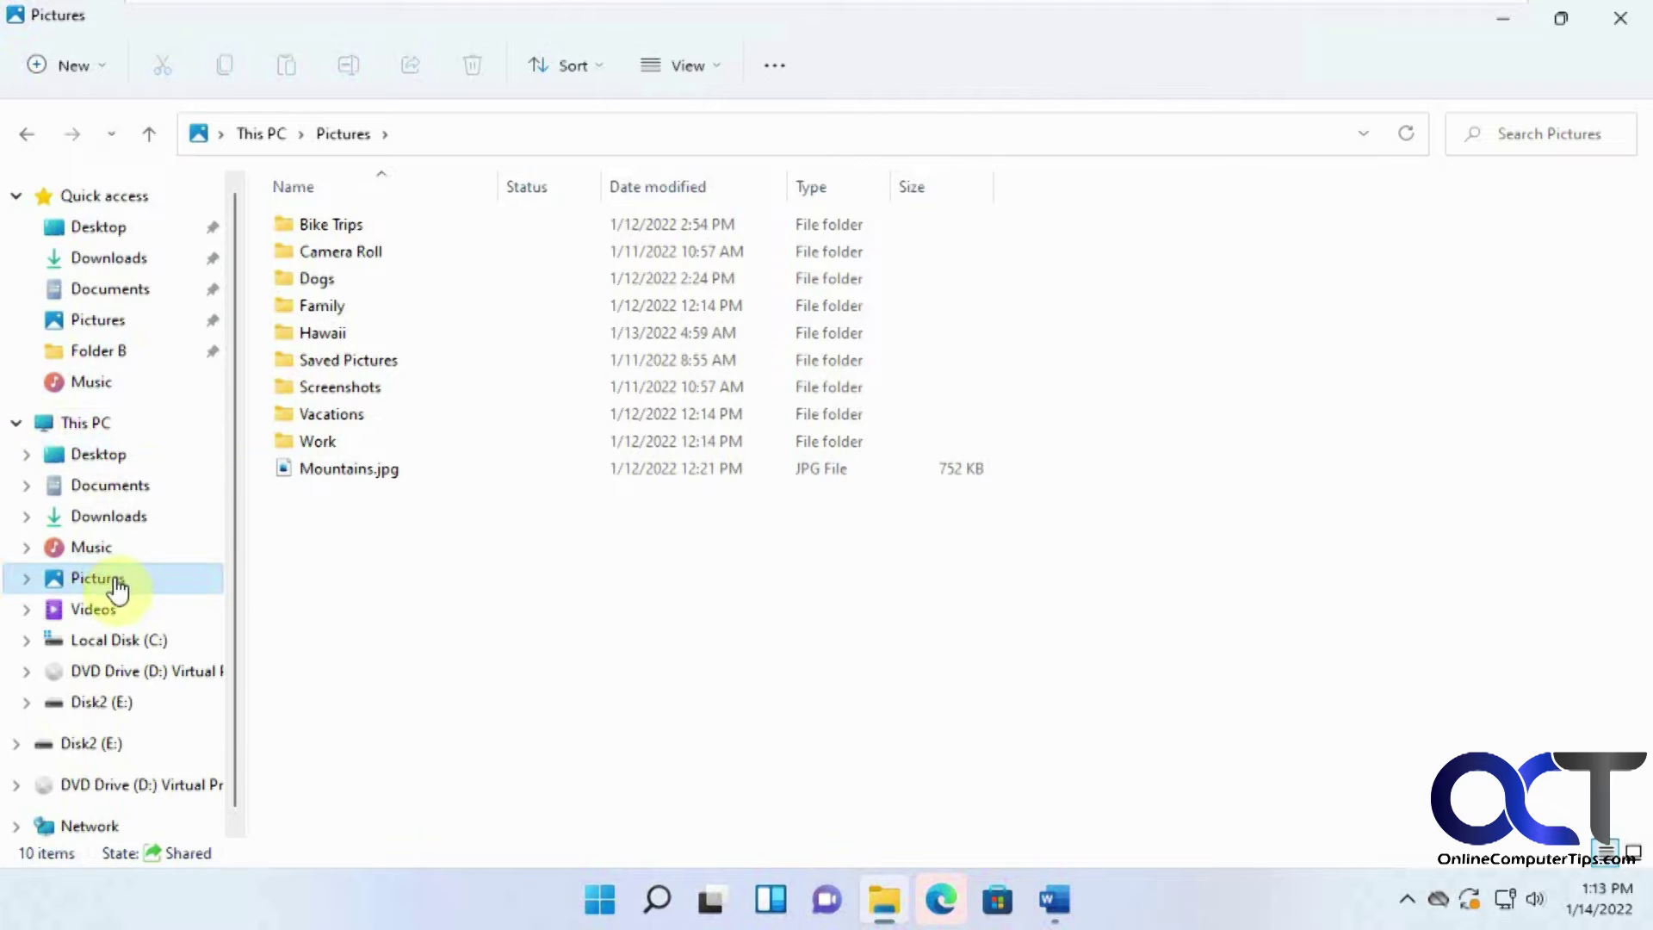
Unpin Pictures from Quick access, then select Pictures under This PC.
left_click(107, 322)
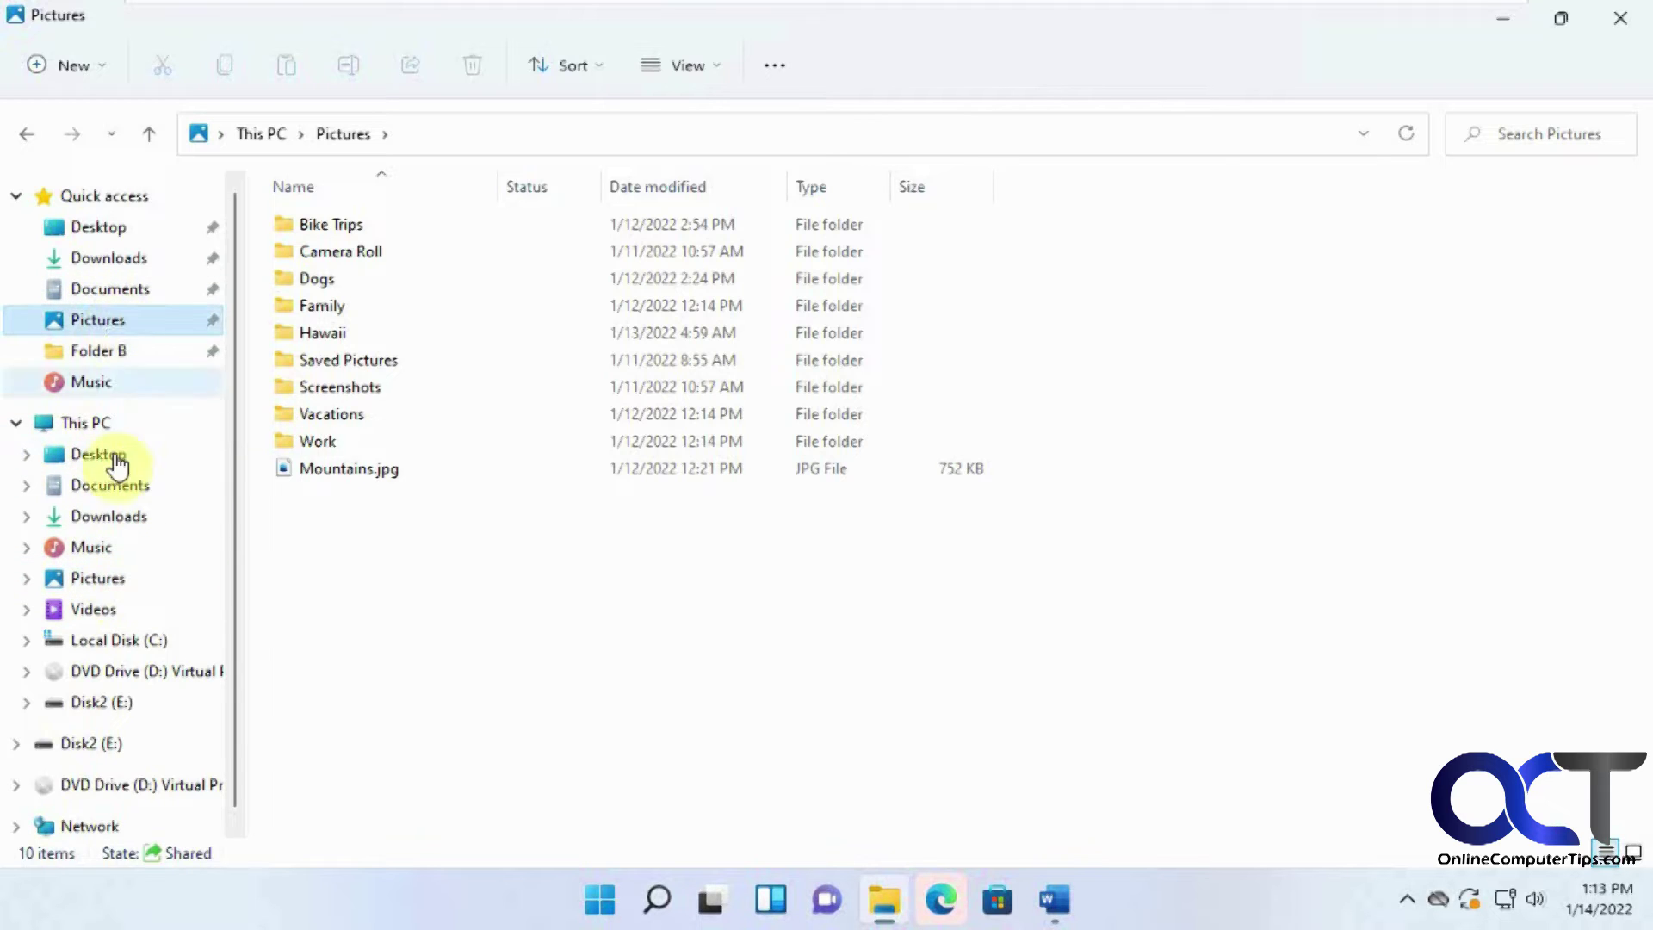
left_click(112, 580)
left_click(104, 327)
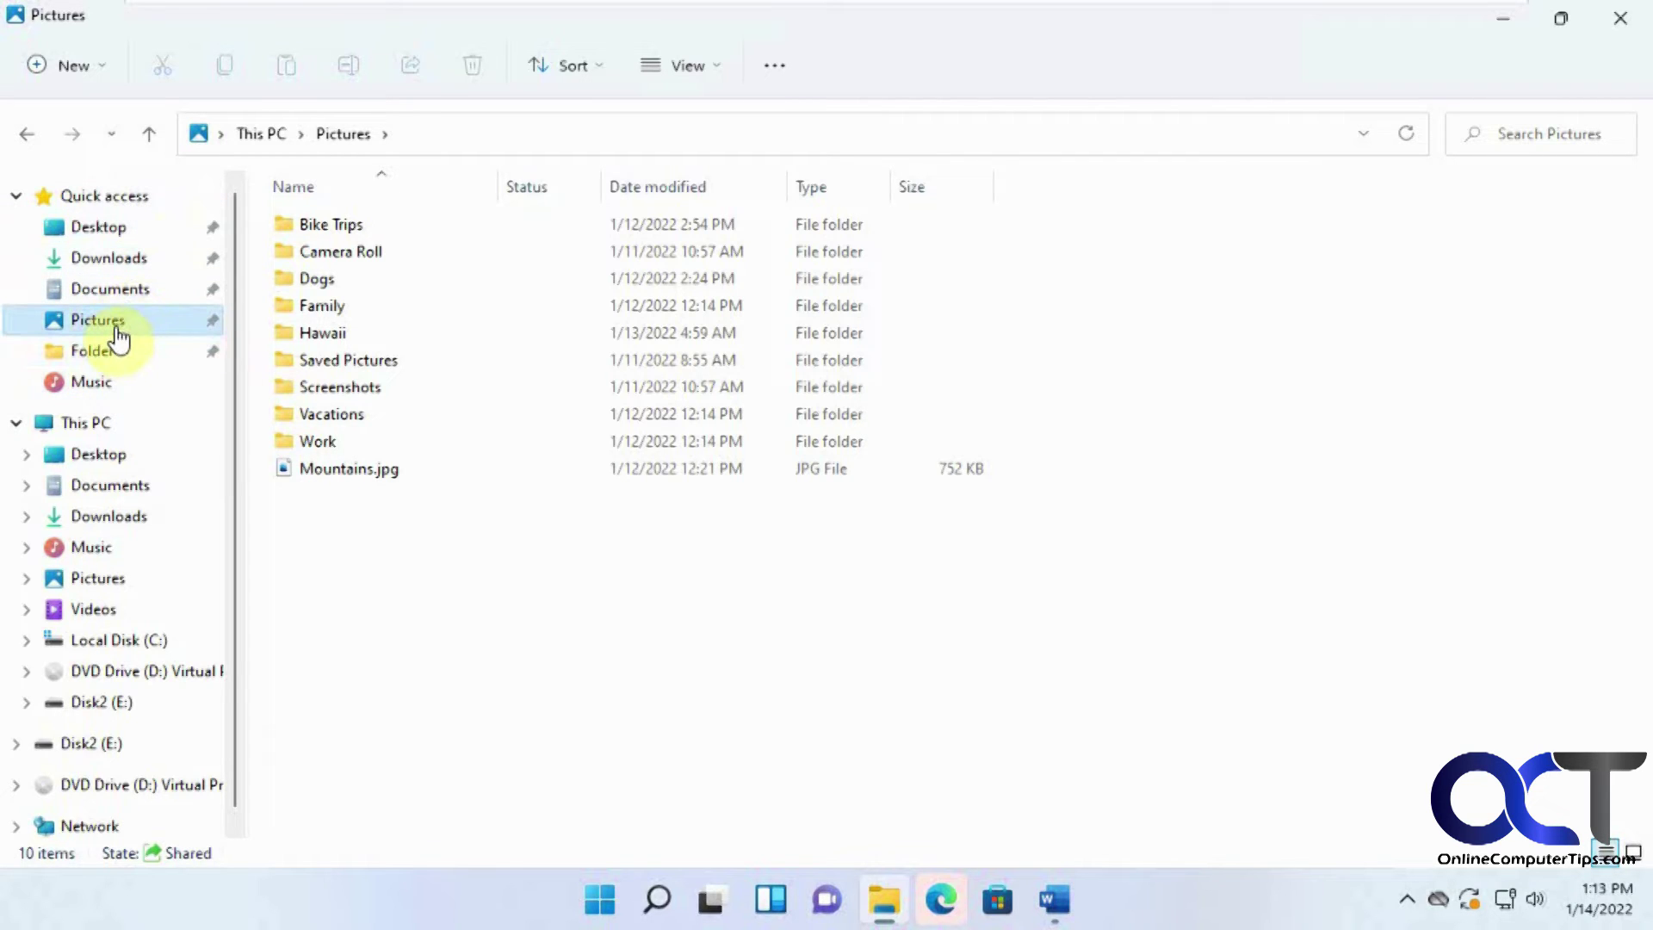
right_click(116, 334)
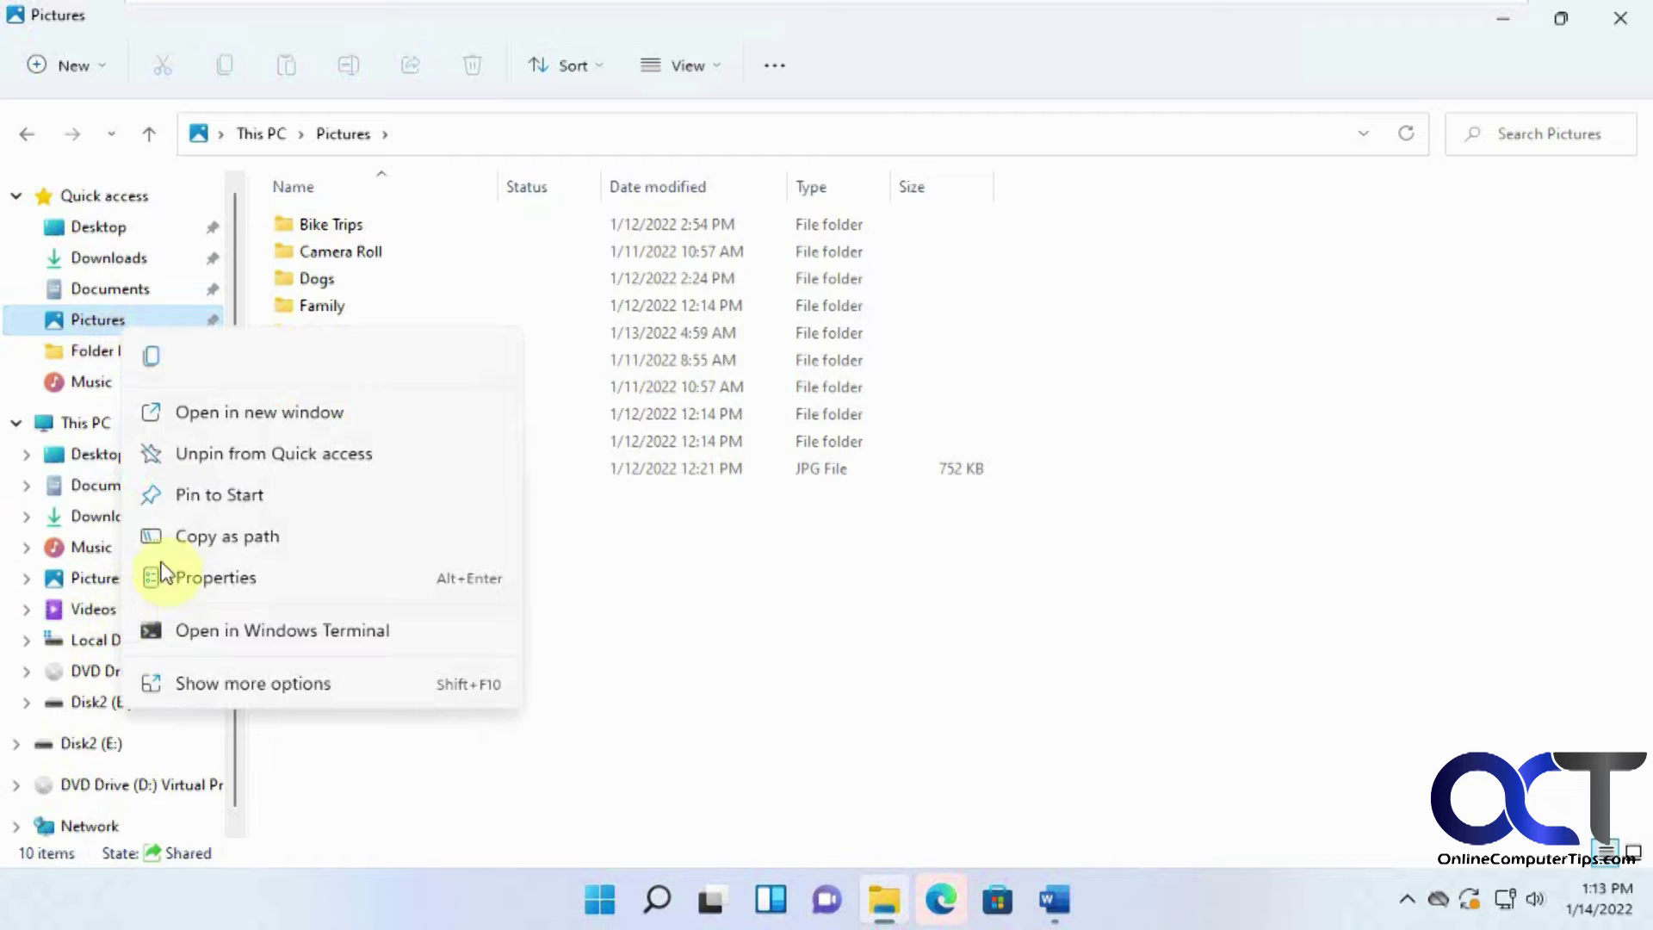
left_click(198, 453)
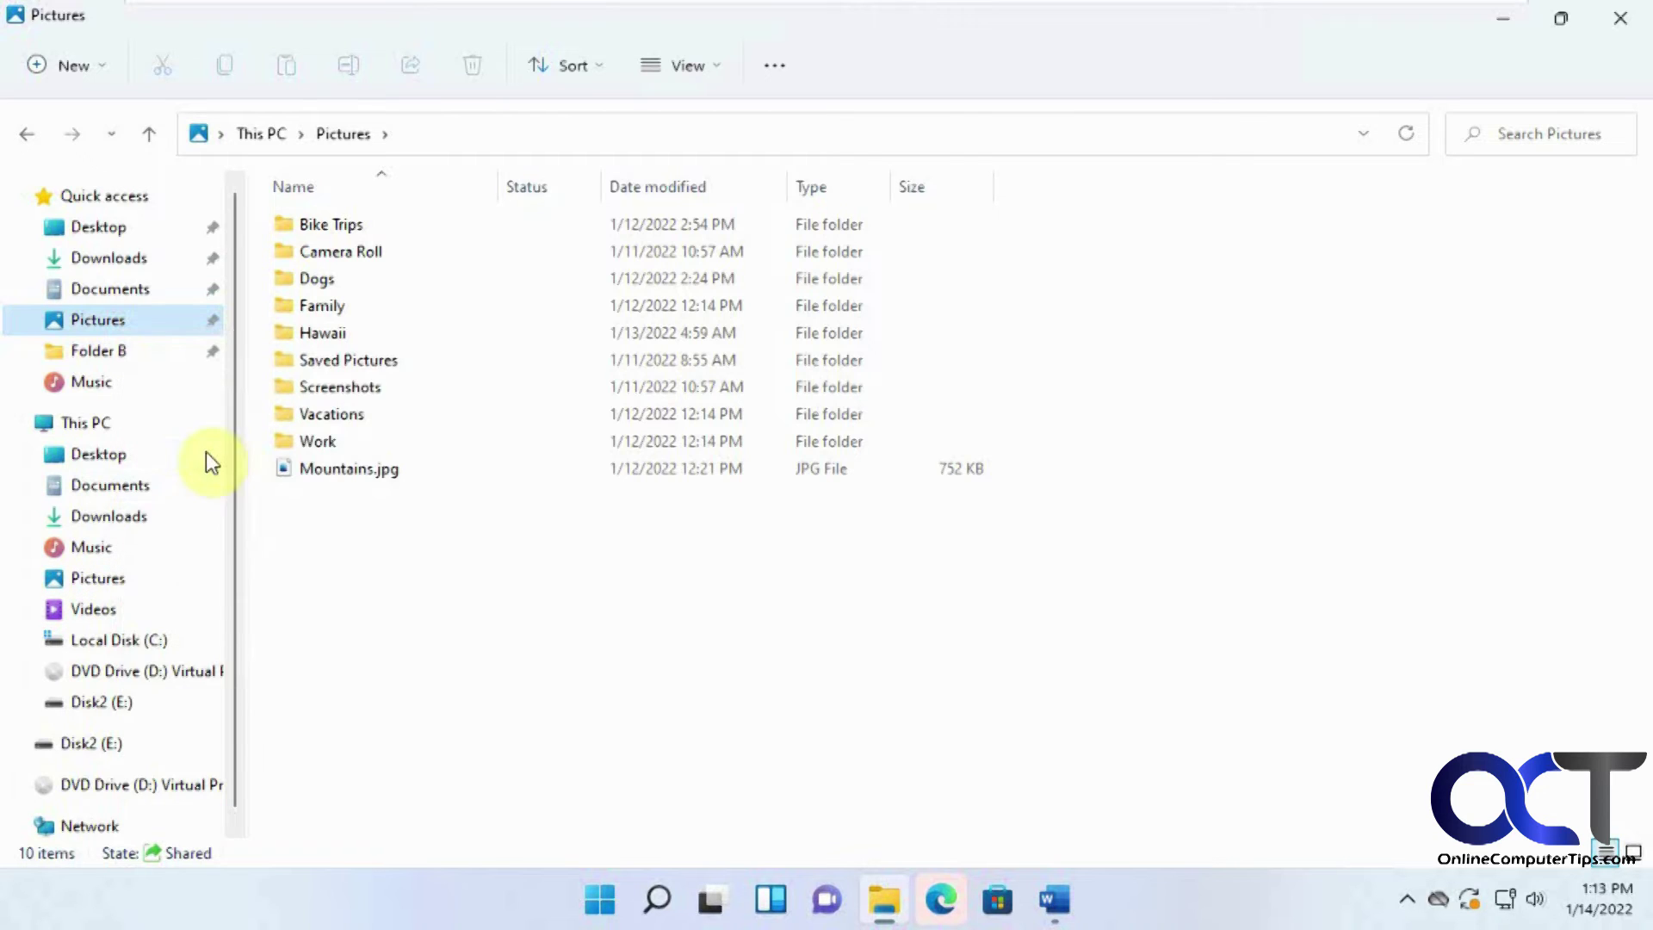
left_click(107, 551)
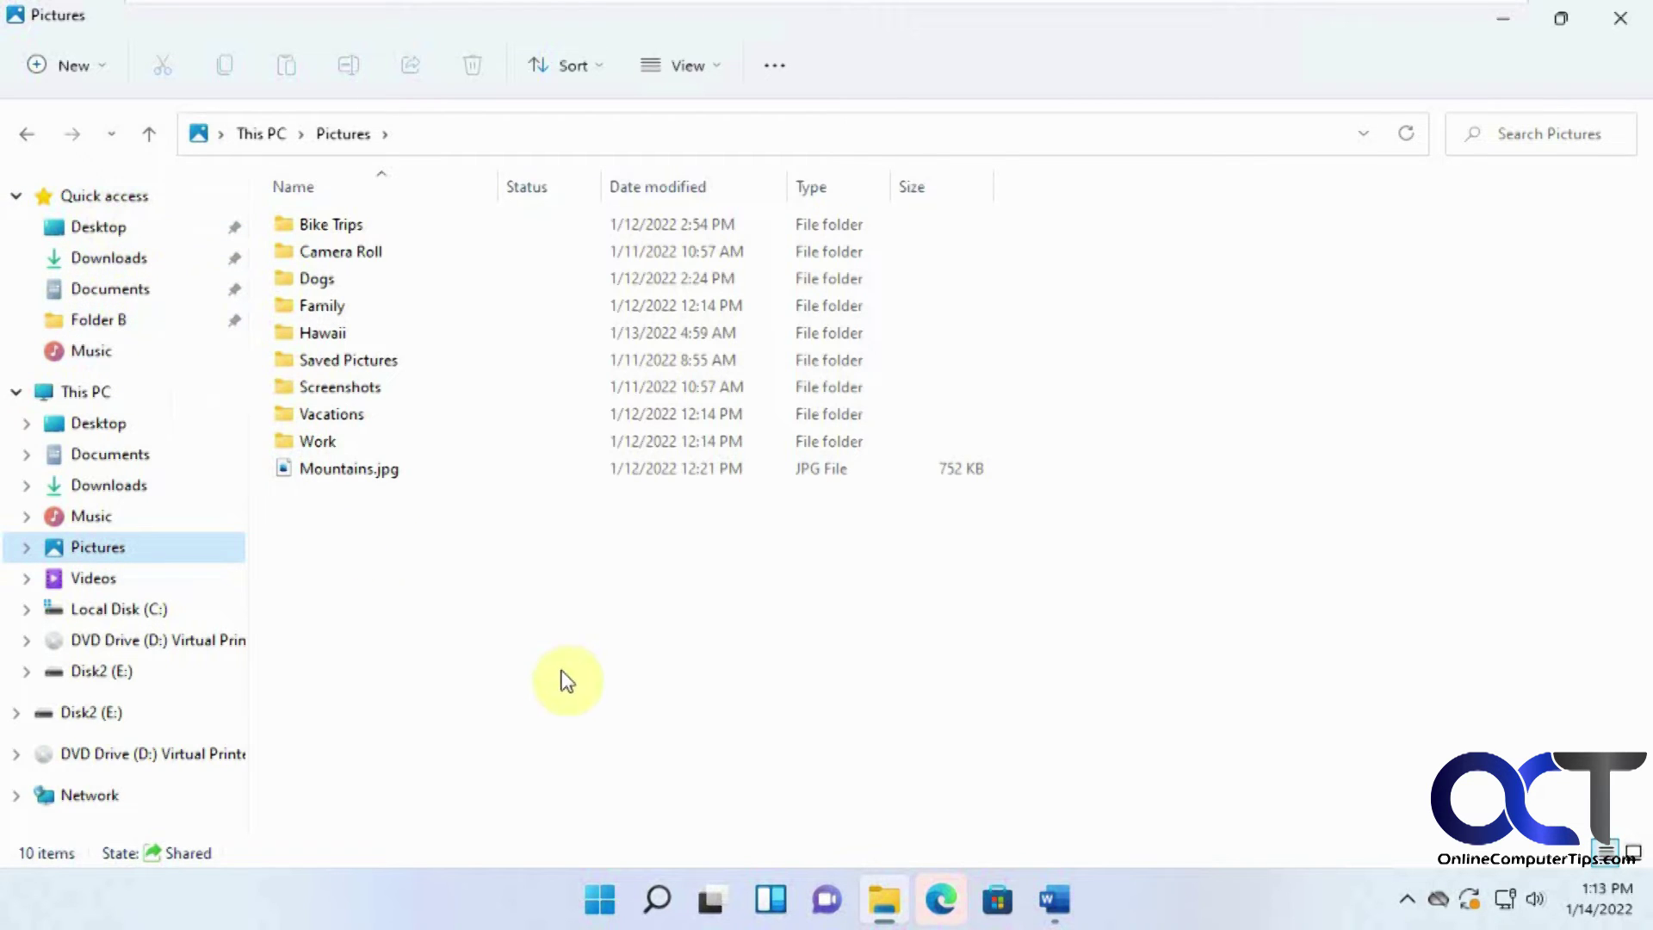
From Quick access, open Folder Options via the ... menu and move it right.
left_click(118, 195)
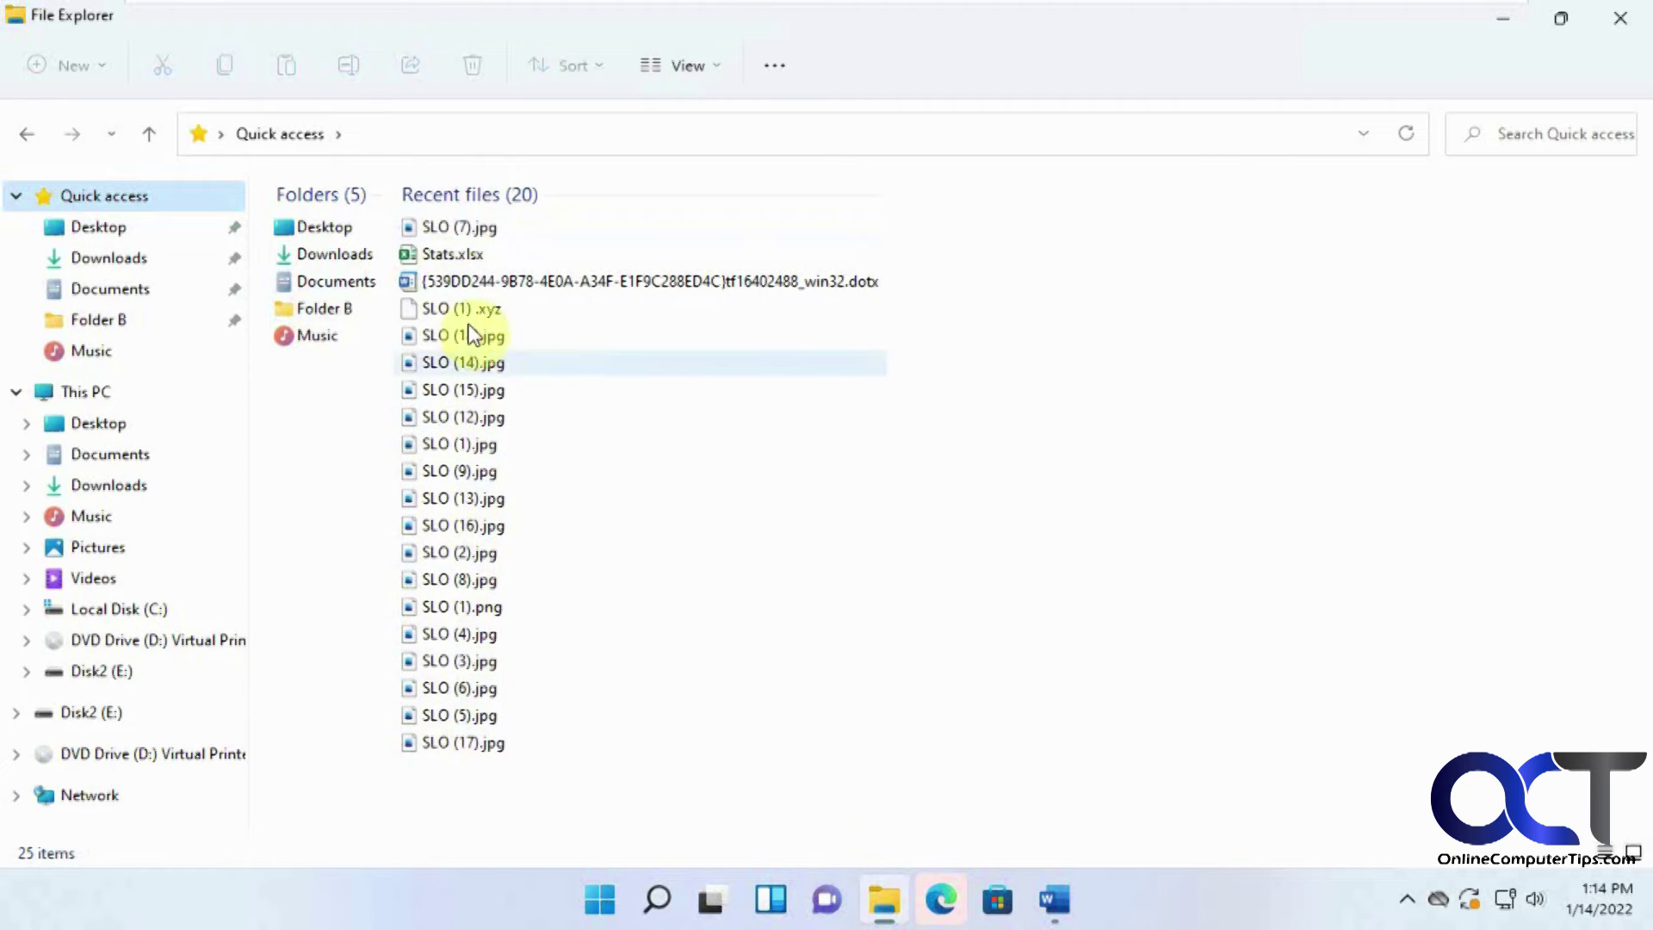
left_click(774, 66)
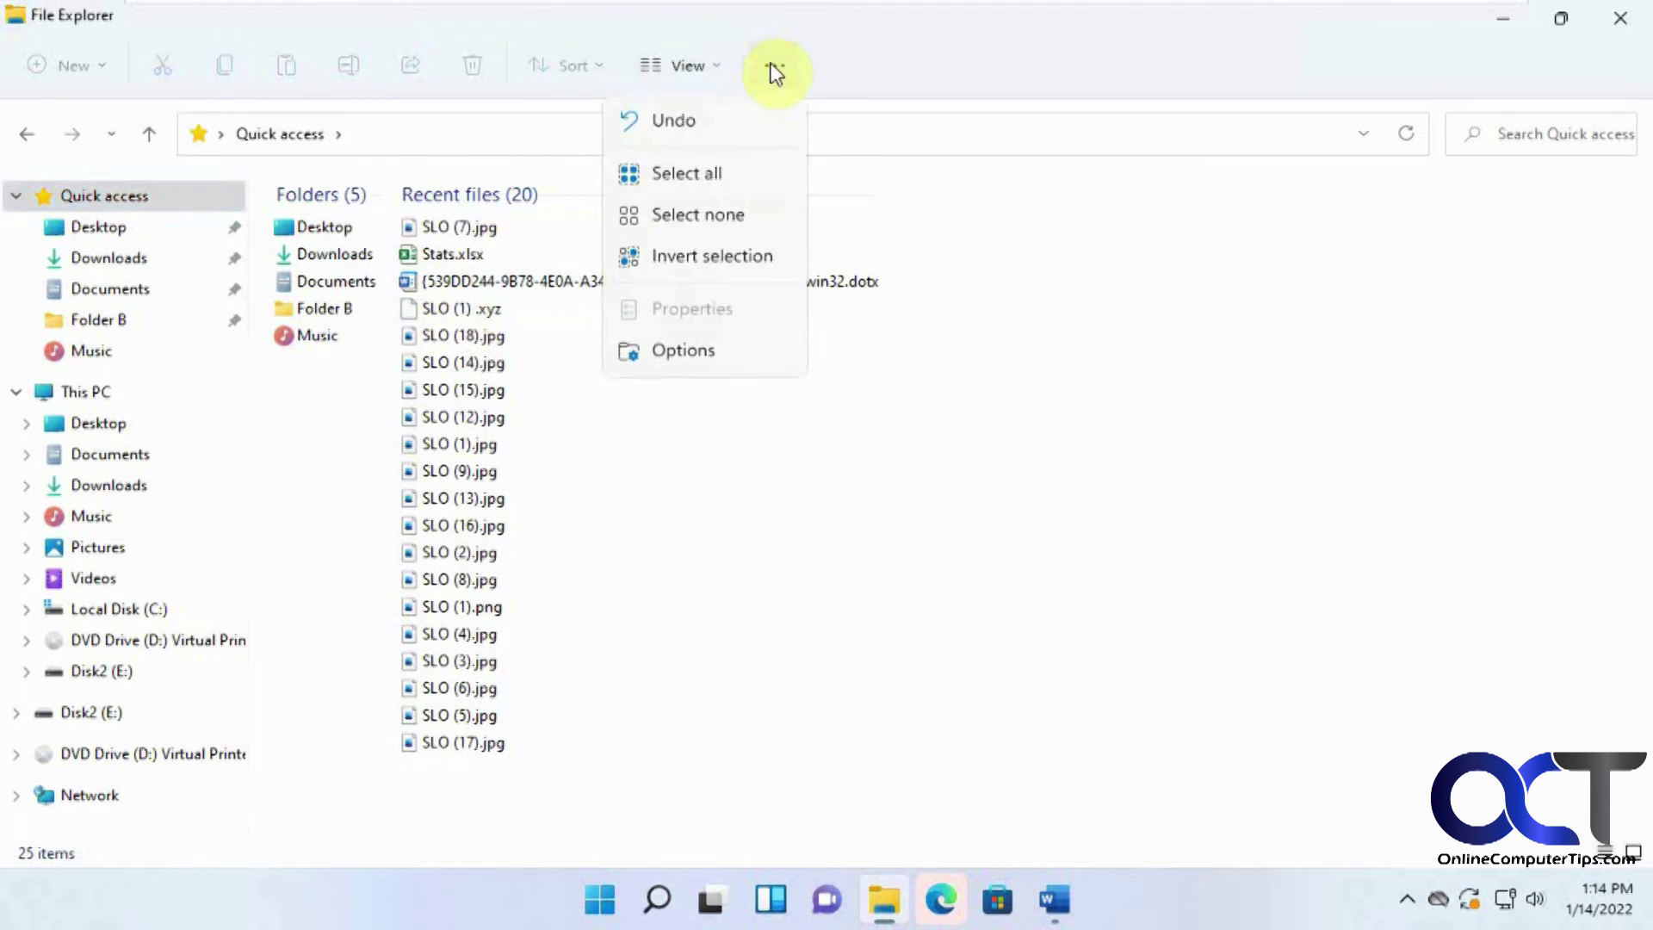
left_click(699, 353)
left_click_drag(277, 215, 1137, 162)
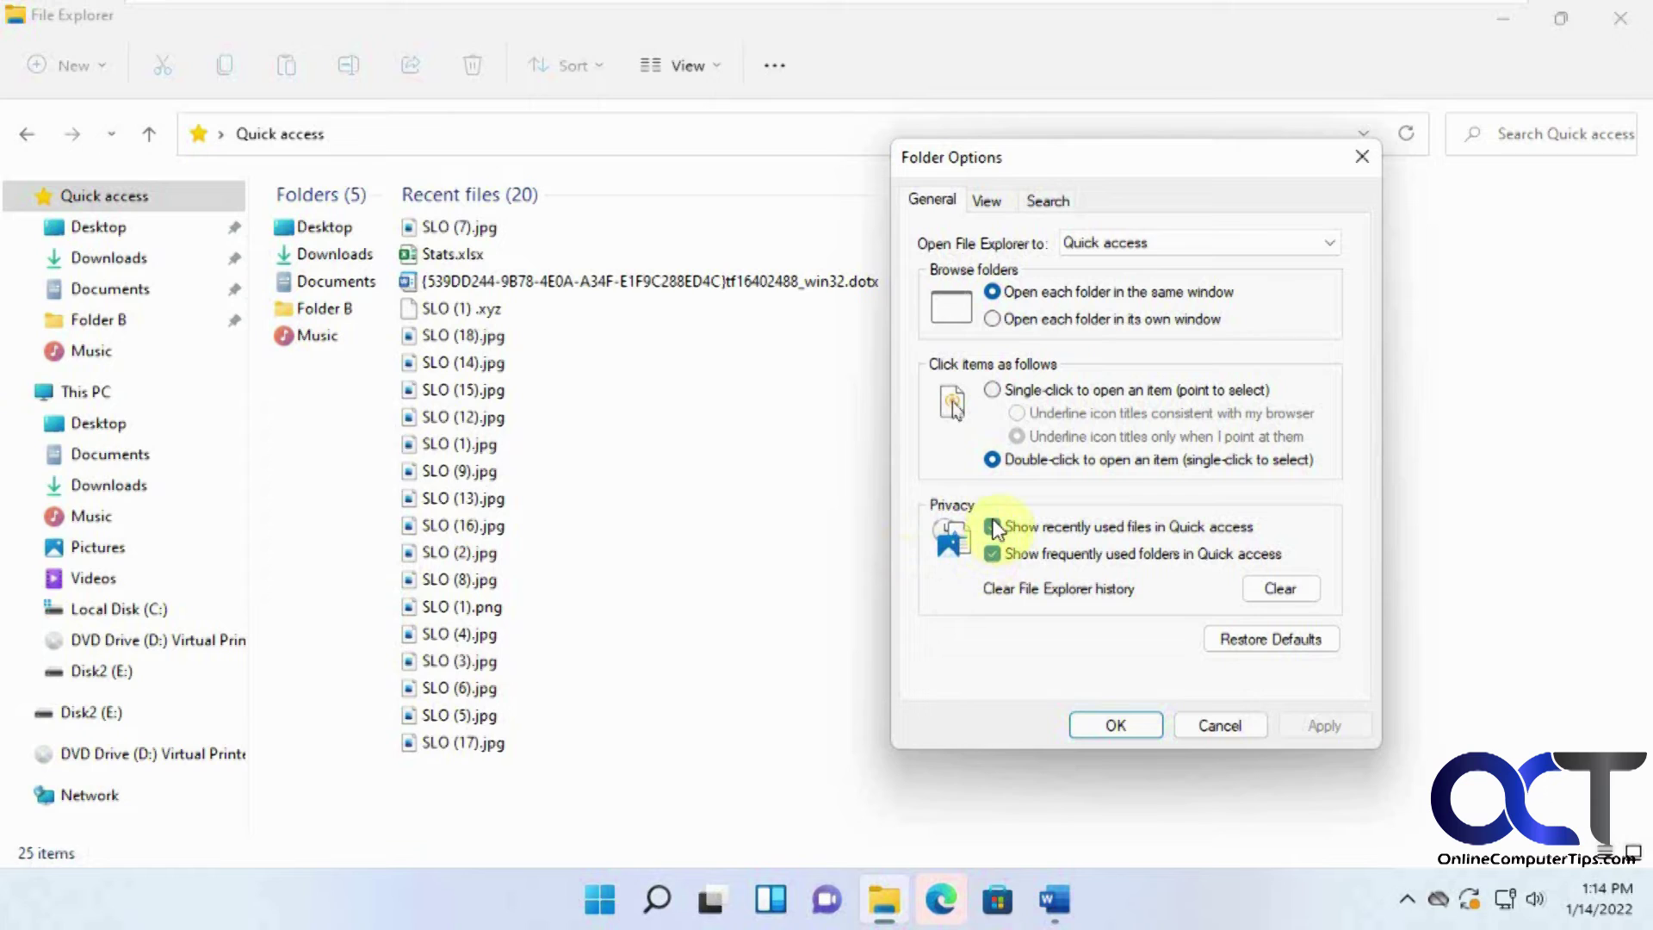
Turn off recent files and frequent folders in Privacy, re-tick recent files, apply and OK.
left_click(1314, 728)
left_click(1130, 555)
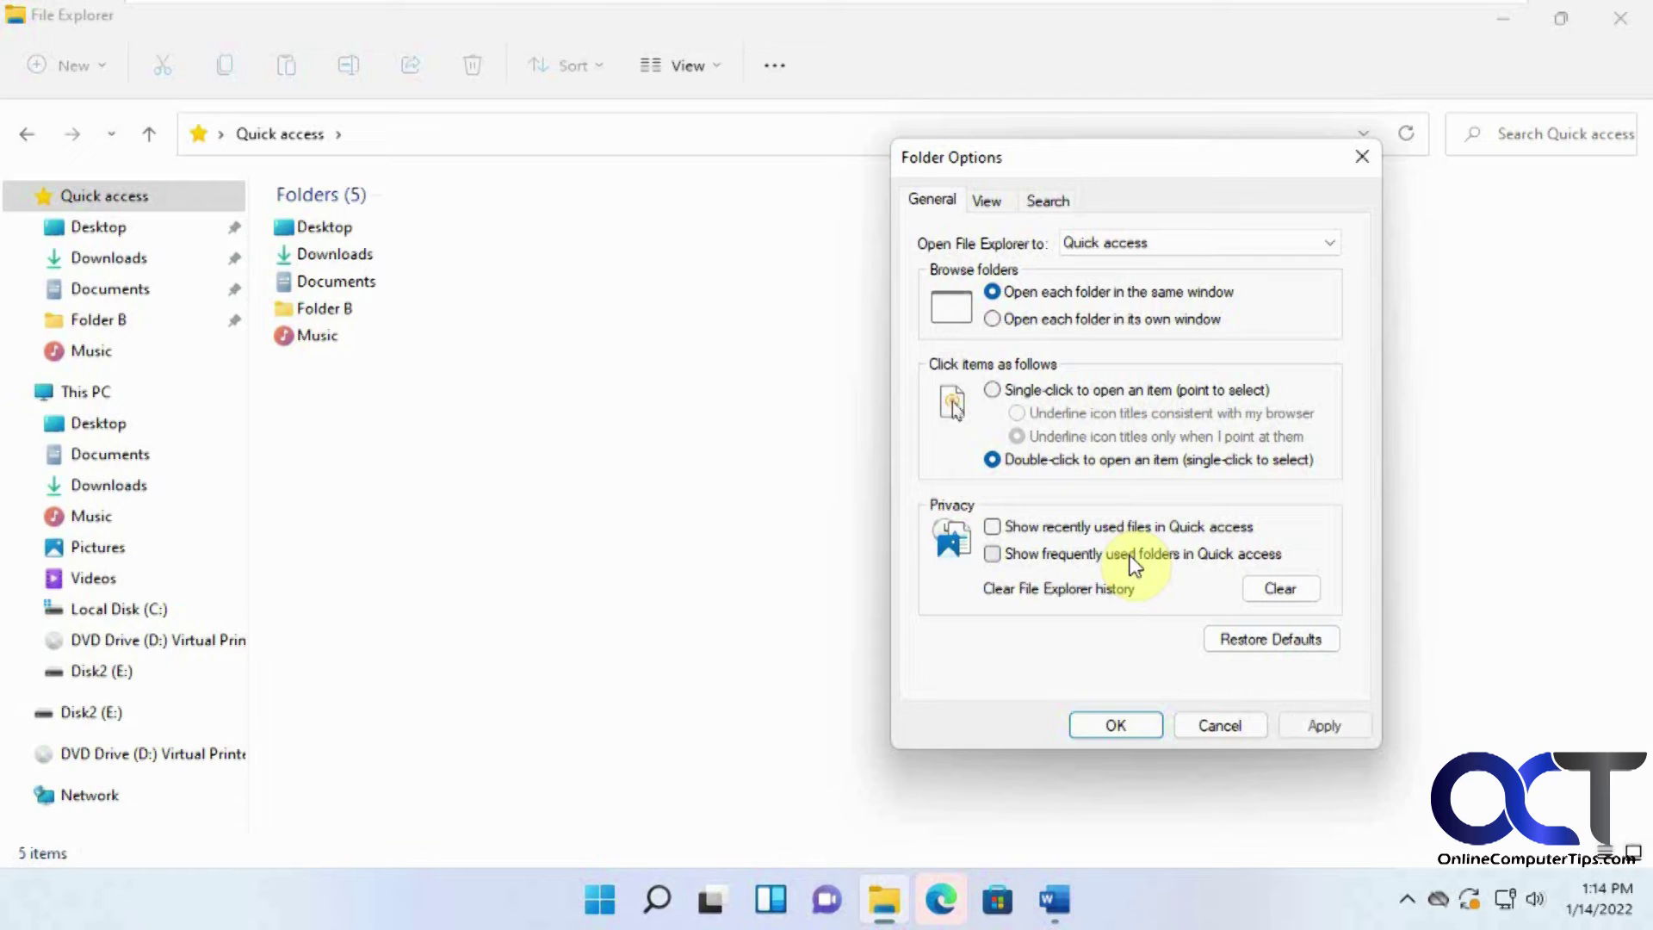
left_click(1326, 727)
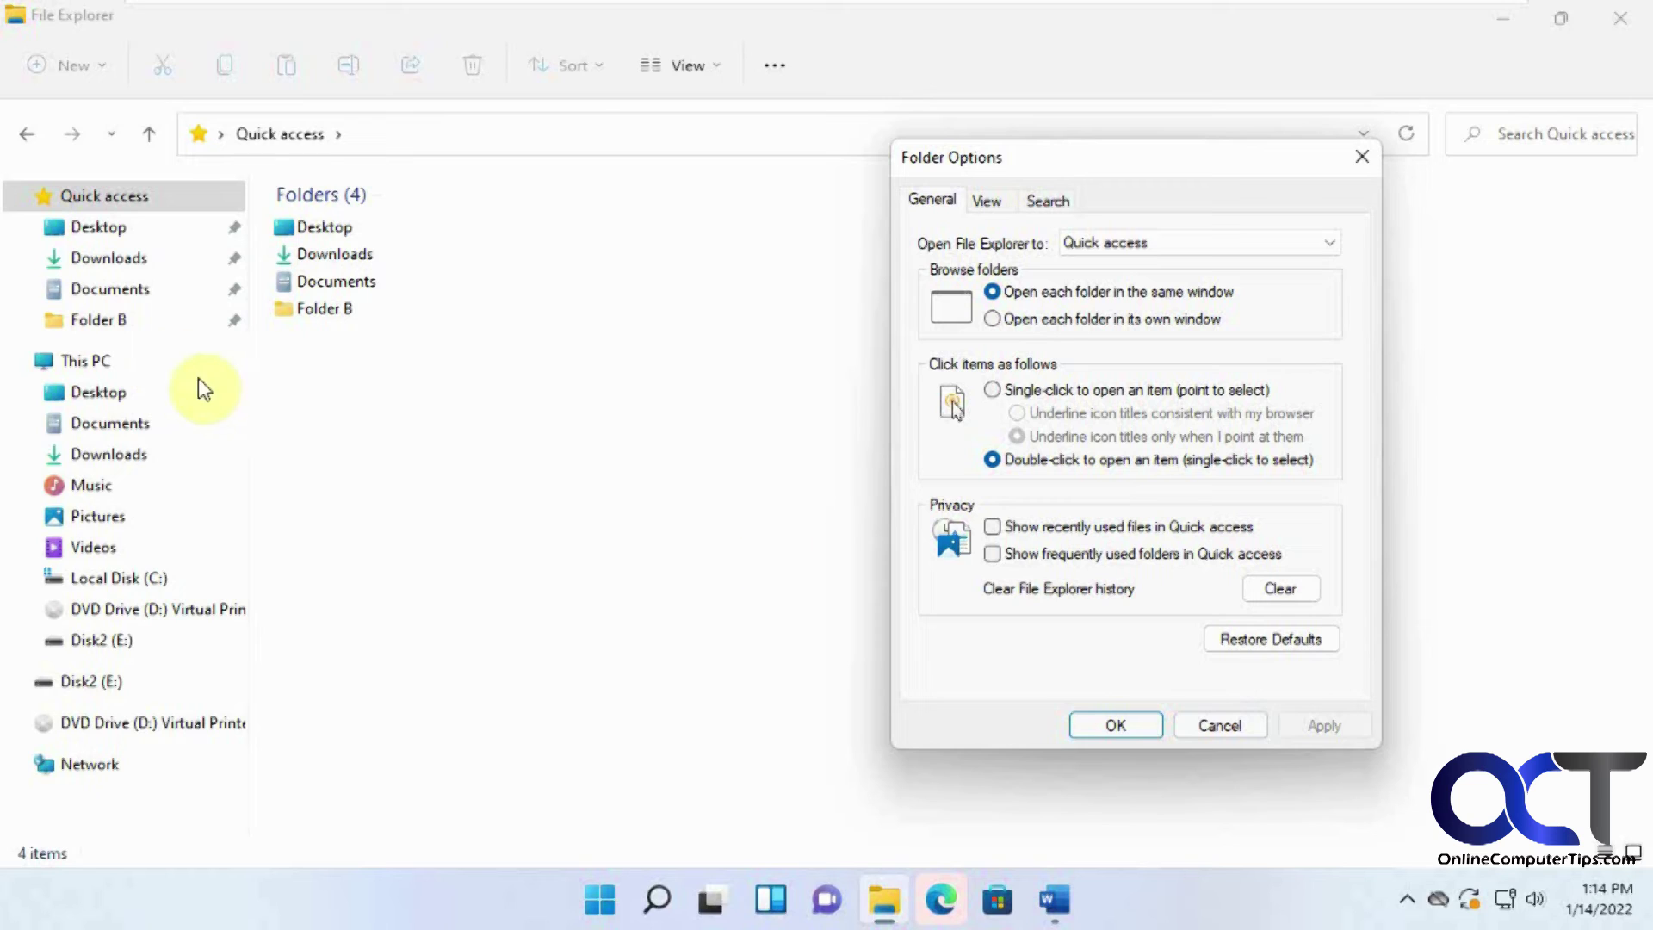
left_click(993, 527)
left_click(1324, 728)
left_click(1117, 725)
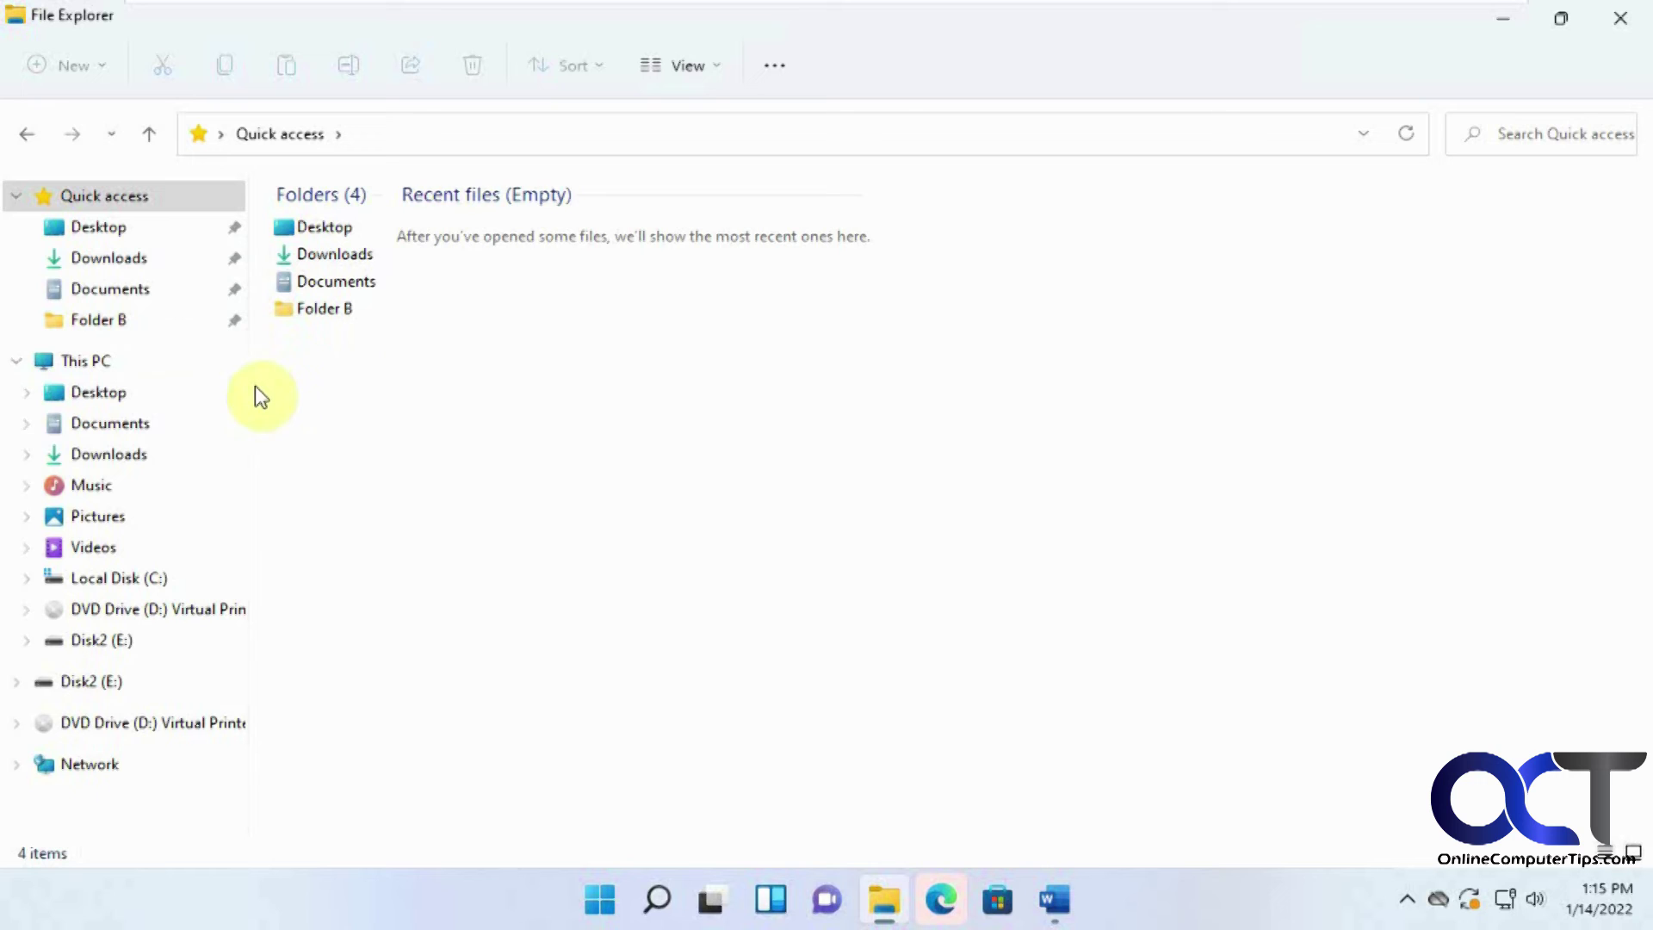
Reopen Folder Options from the ... menu and move it to the screen centre.
left_click(775, 66)
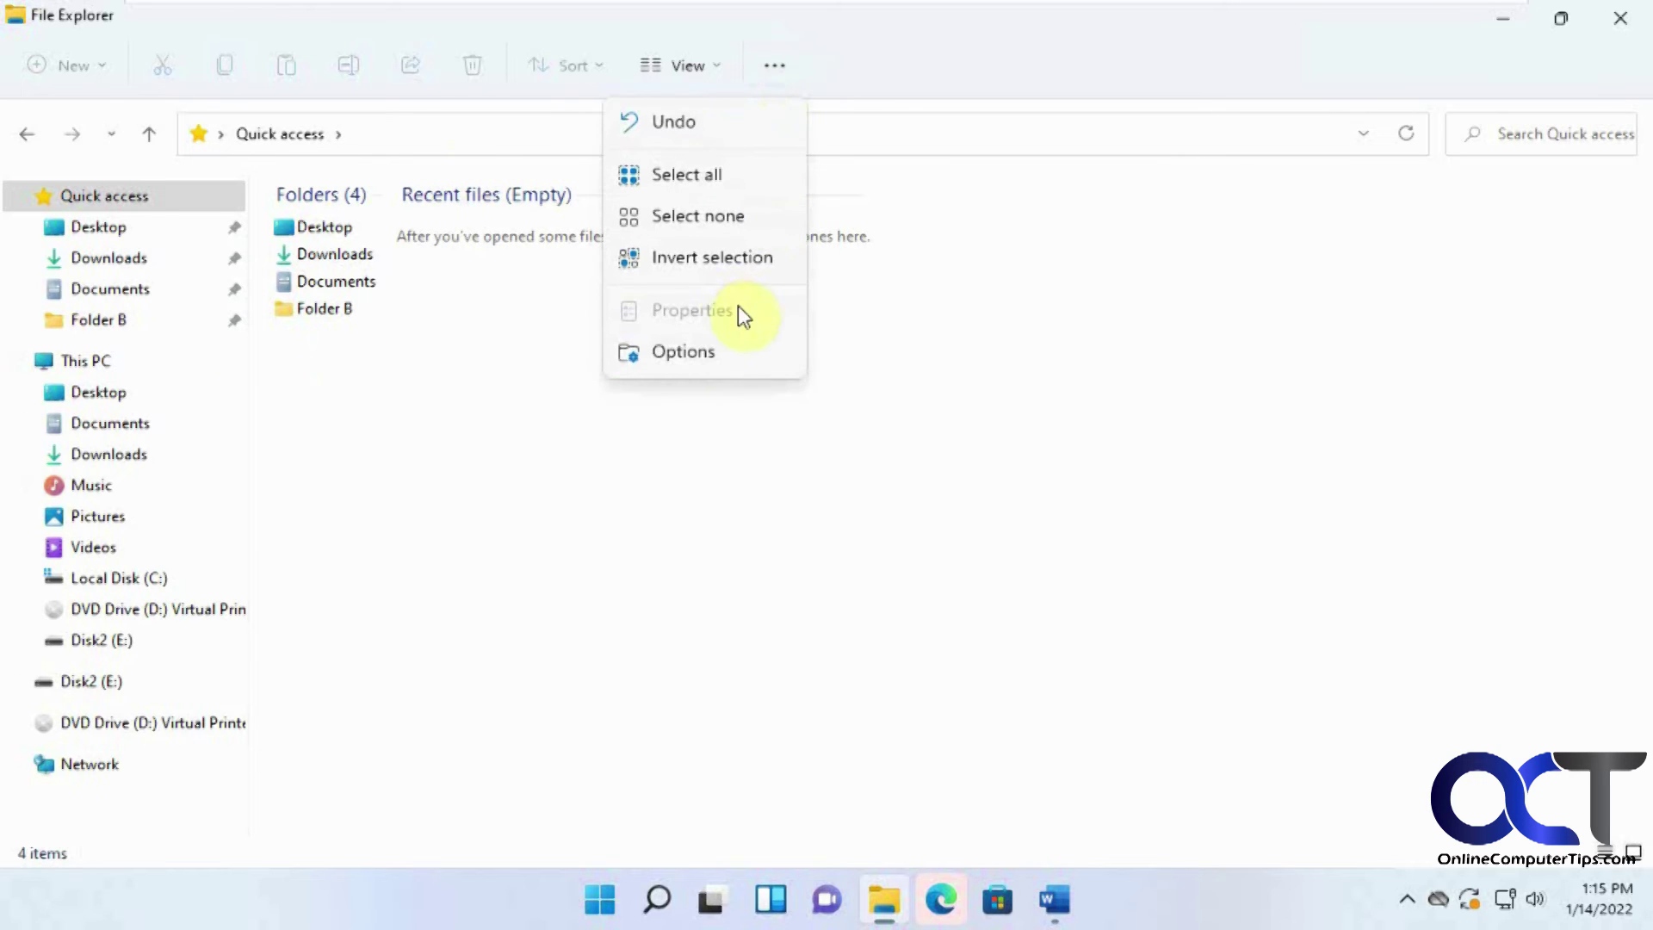
left_click(720, 355)
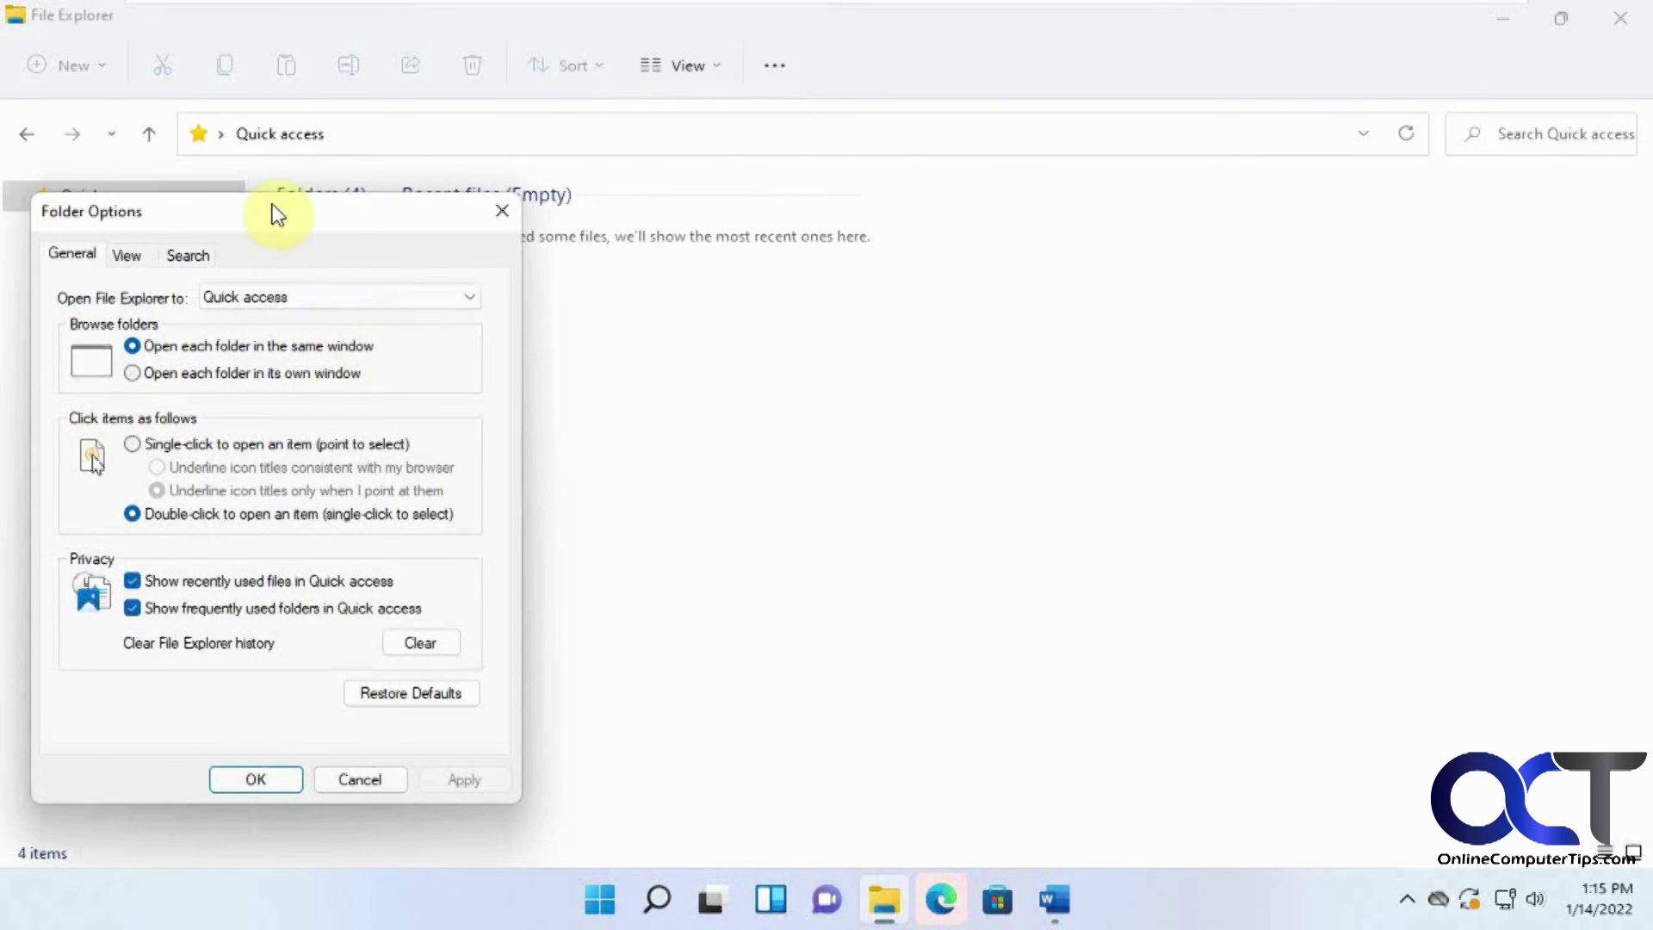
left_click_drag(269, 210, 890, 198)
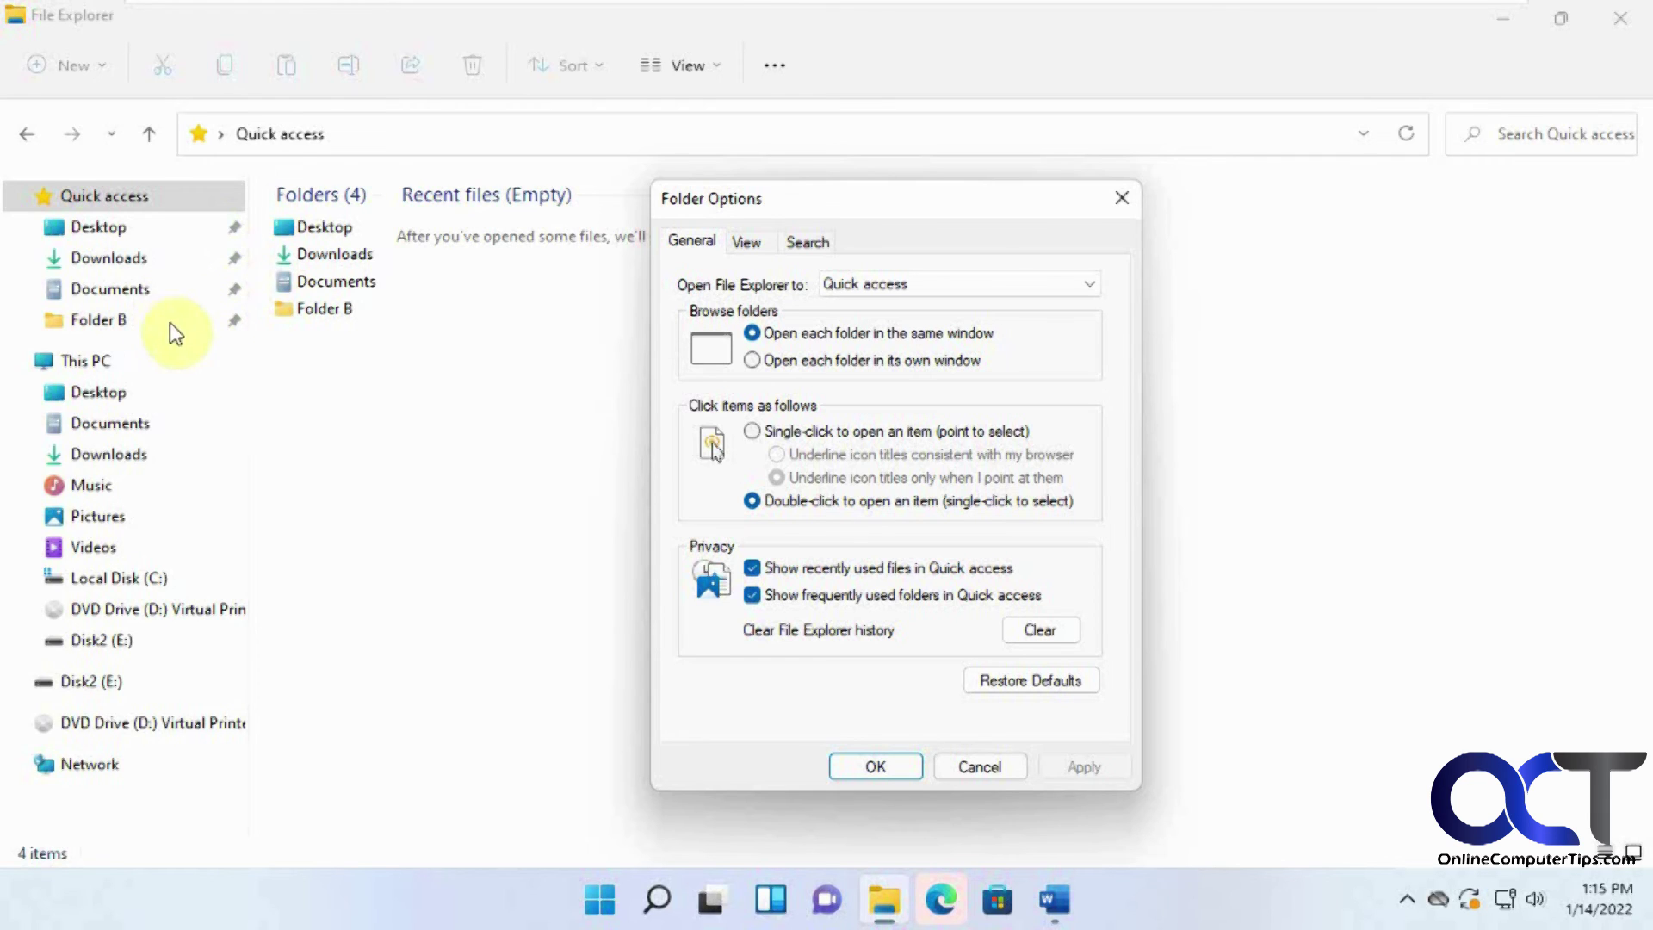
Cancel Folder Options and open the pinned Folder B, showing Subfolder A.
left_click(985, 773)
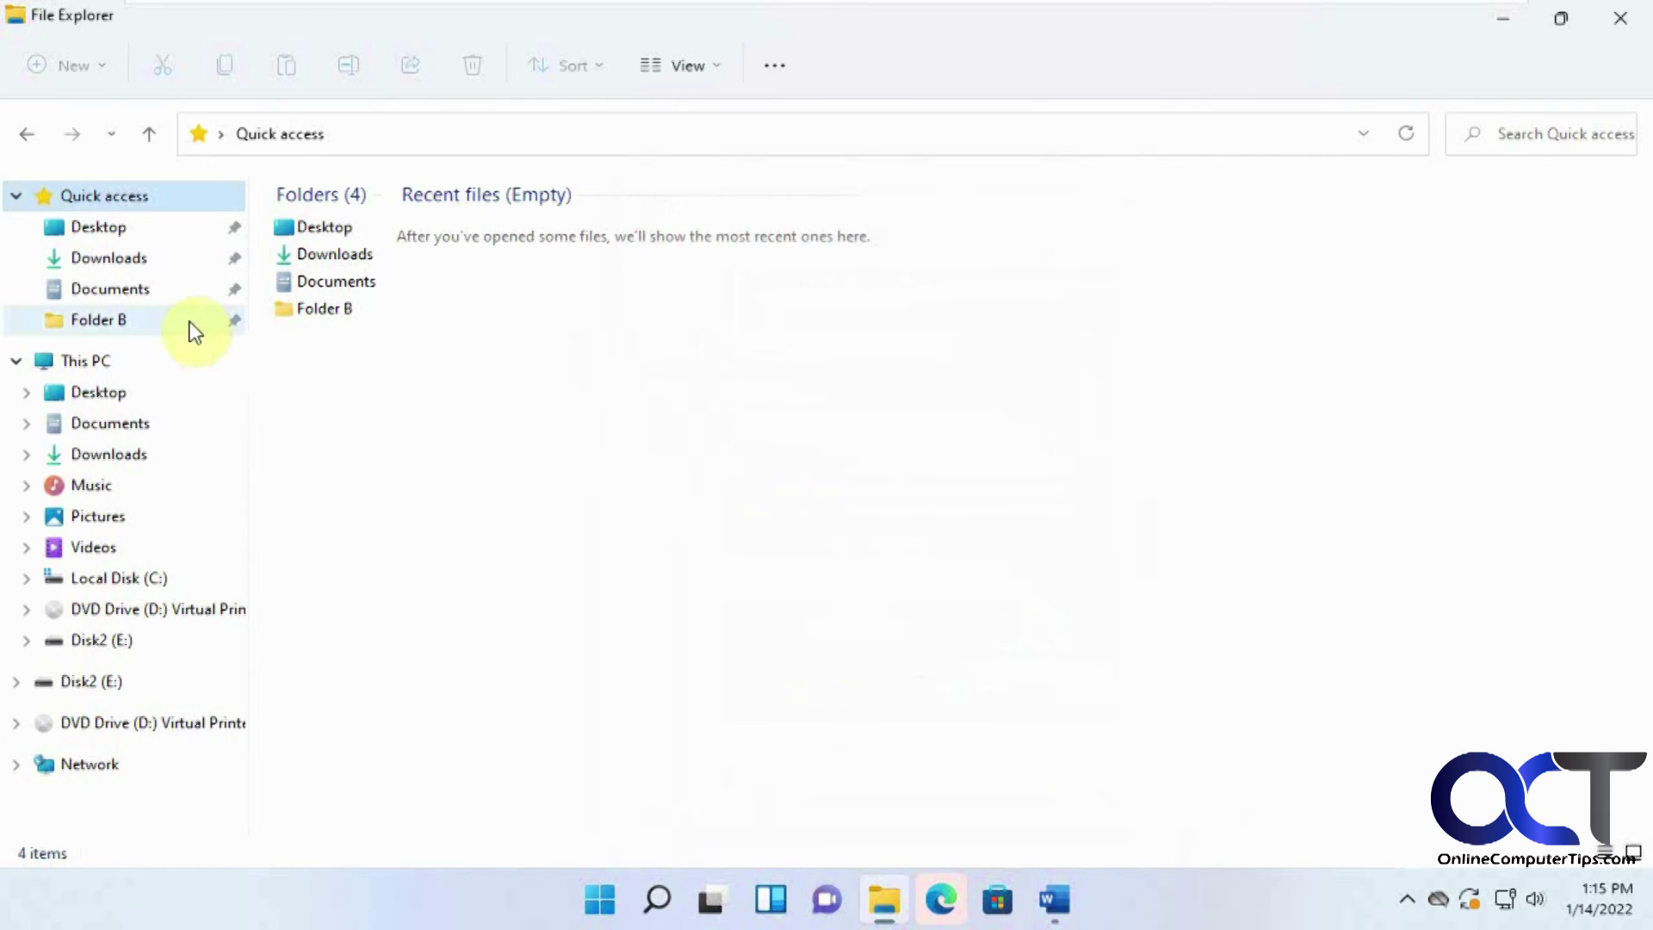
right_click(190, 323)
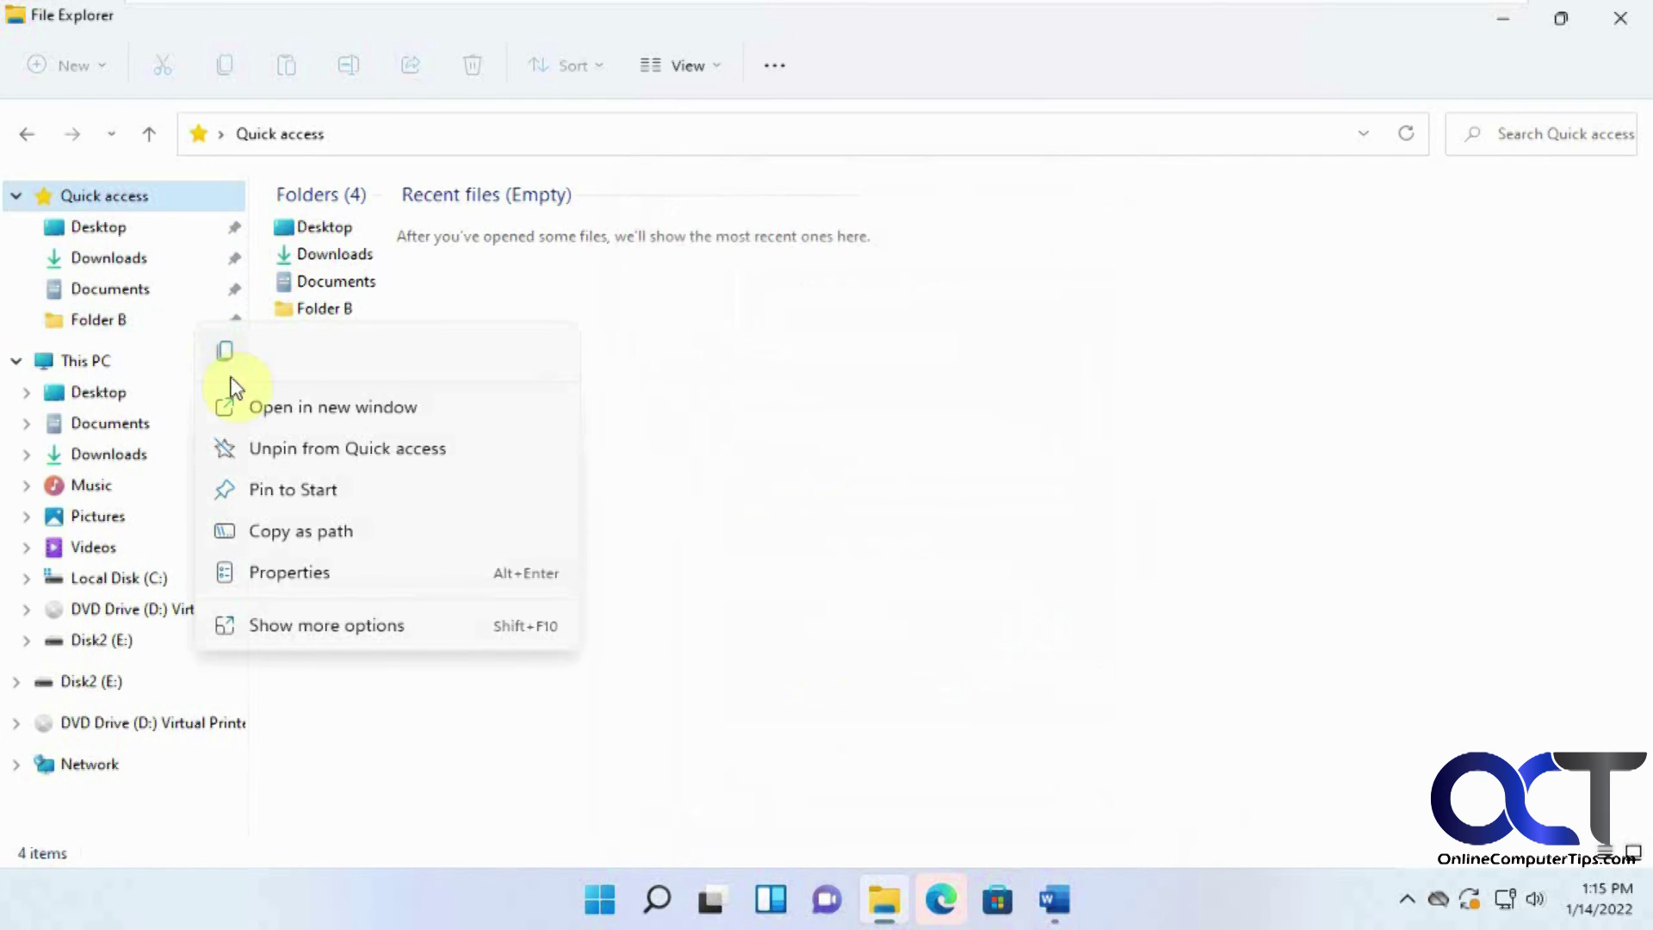
left_click(726, 465)
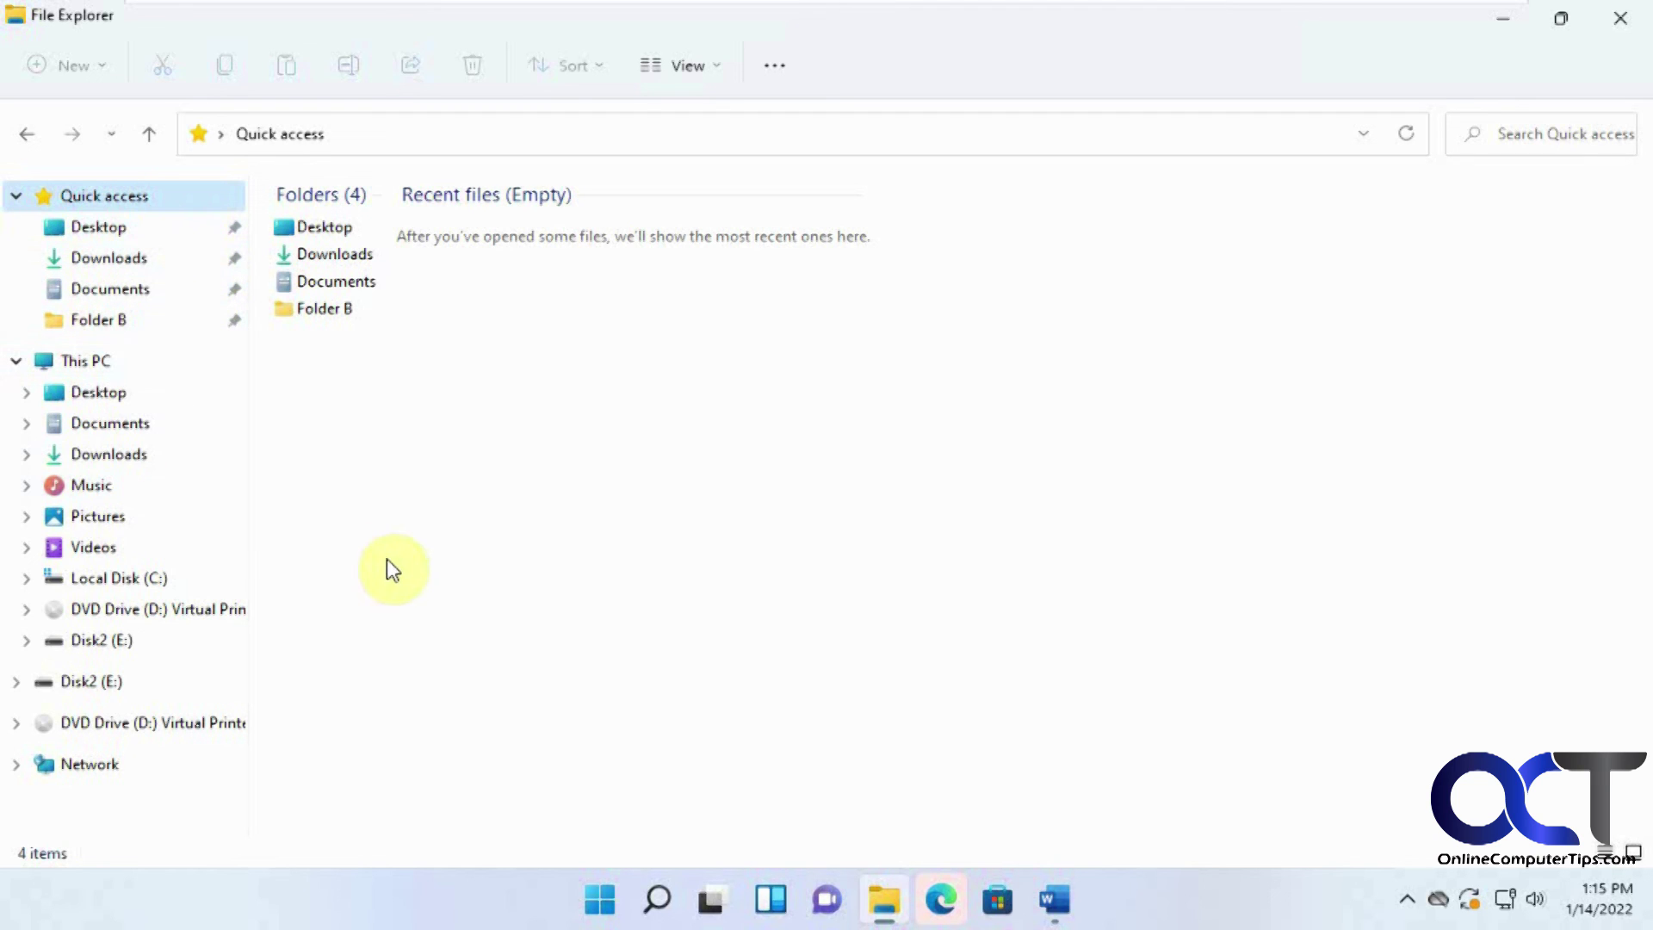
left_click(134, 317)
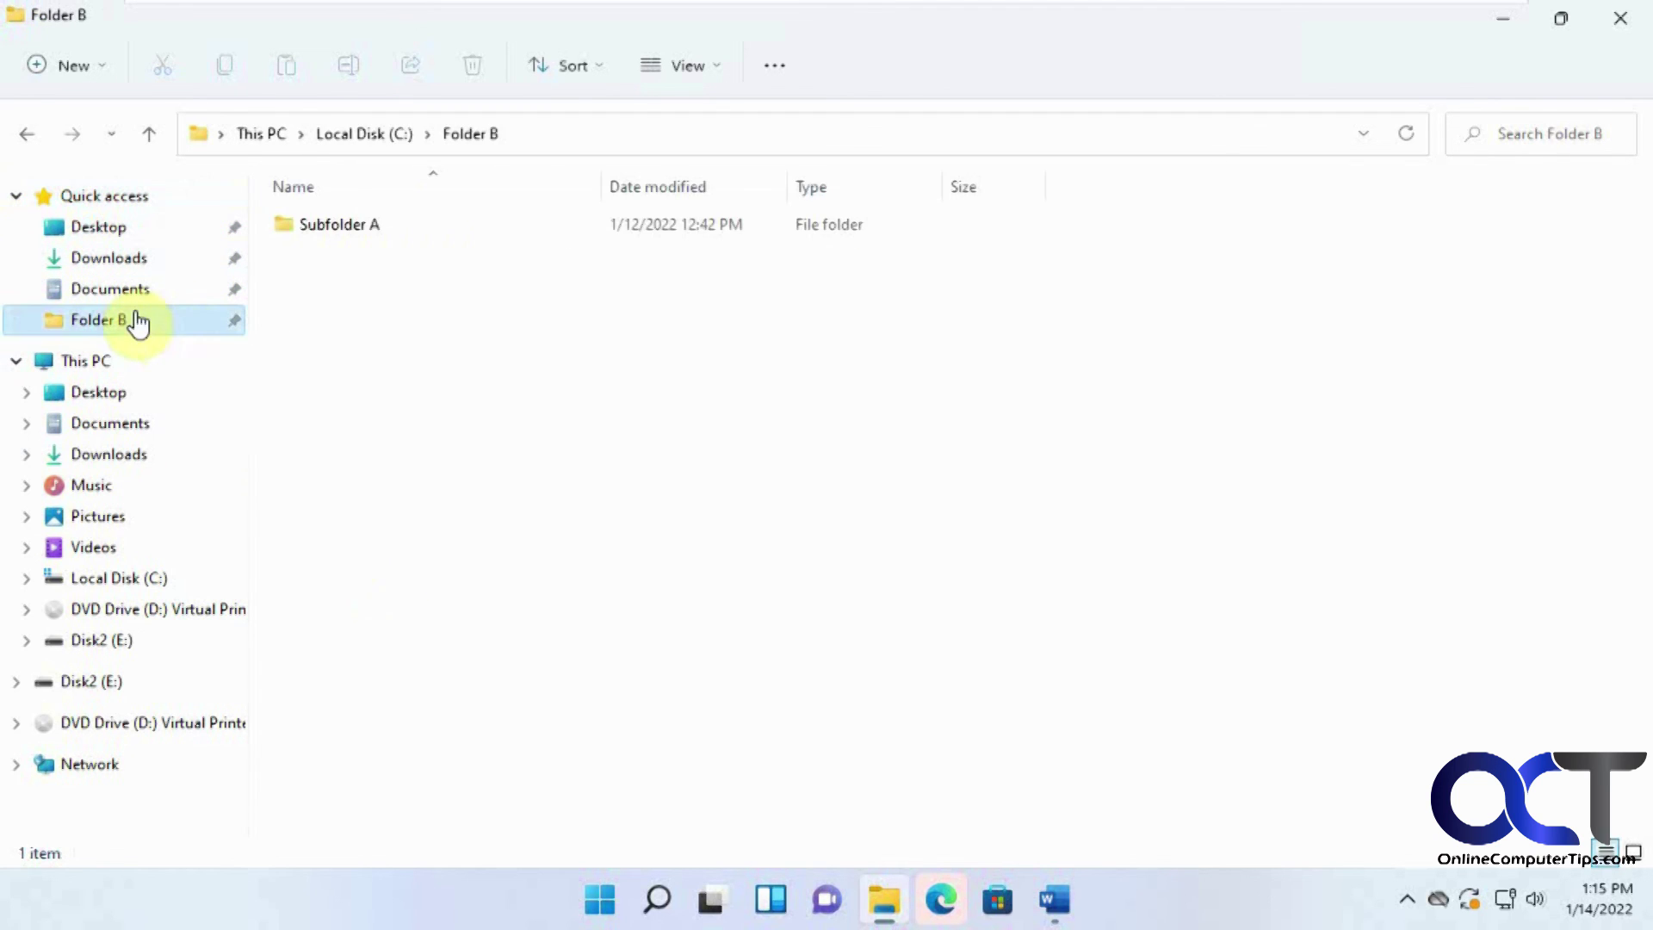